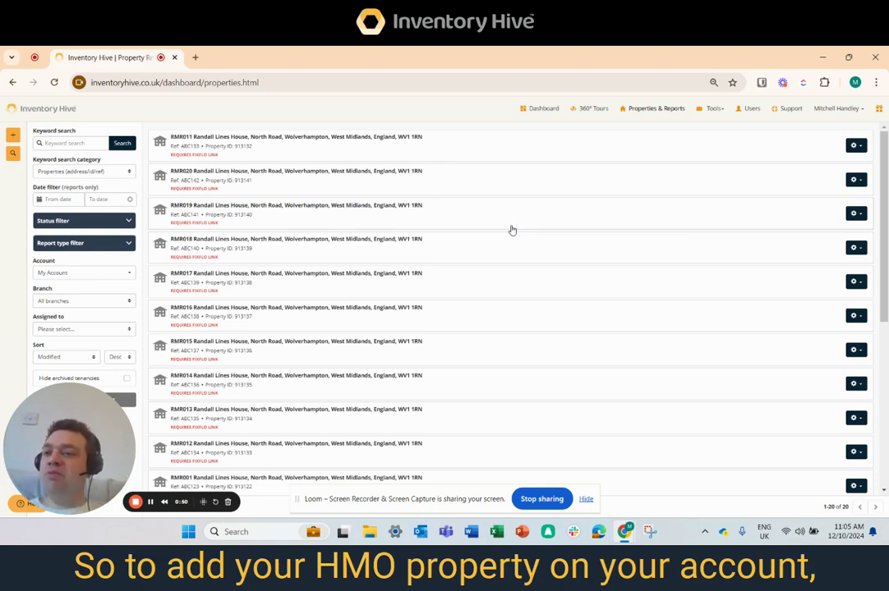
Start adding a new property and choose the Furnished House (Good Master Copy) property template.
left_click(14, 138)
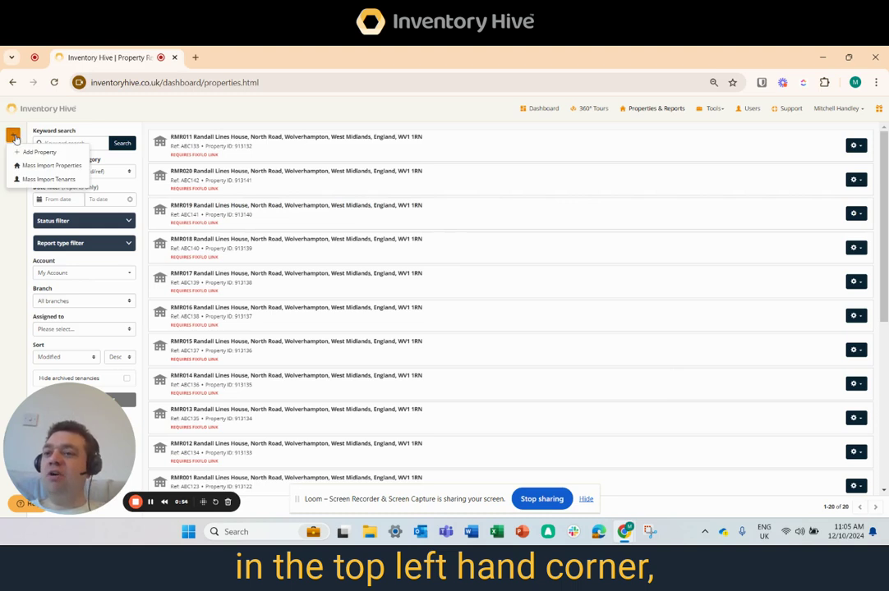
left_click(39, 153)
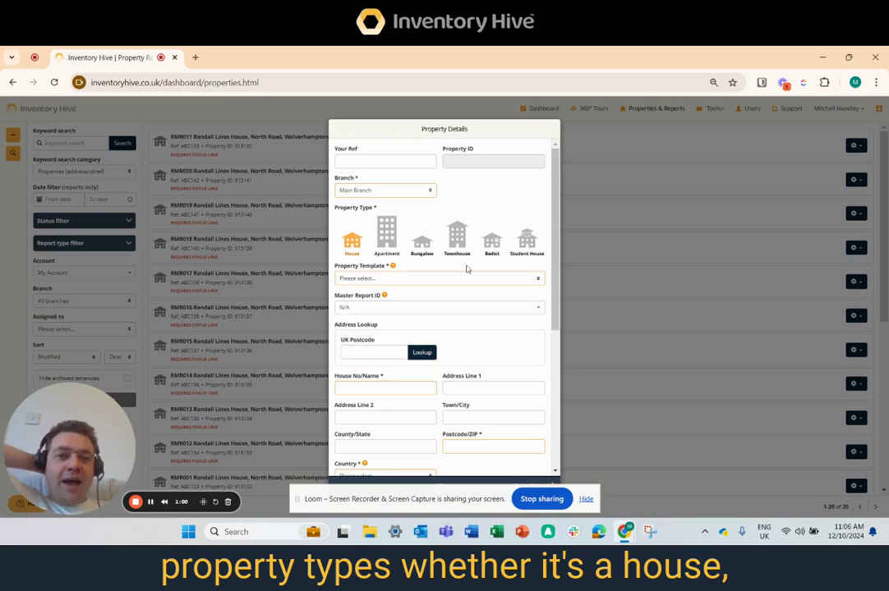
left_click(382, 280)
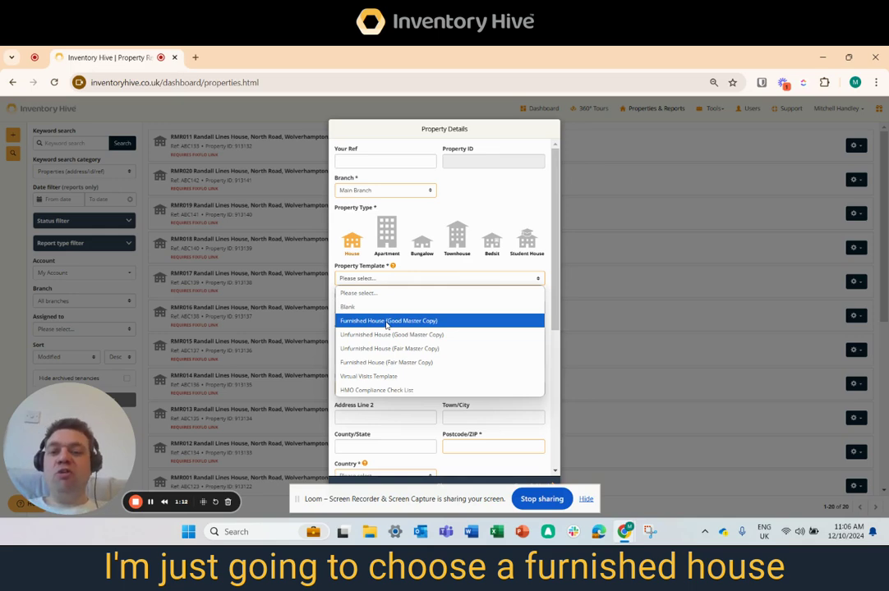
left_click(386, 322)
Enter house number 1, address line 1 Example and address line 2 Example Street.
scroll(386, 325, "down", 3)
left_click(384, 214)
type("1")
left_click(508, 215)
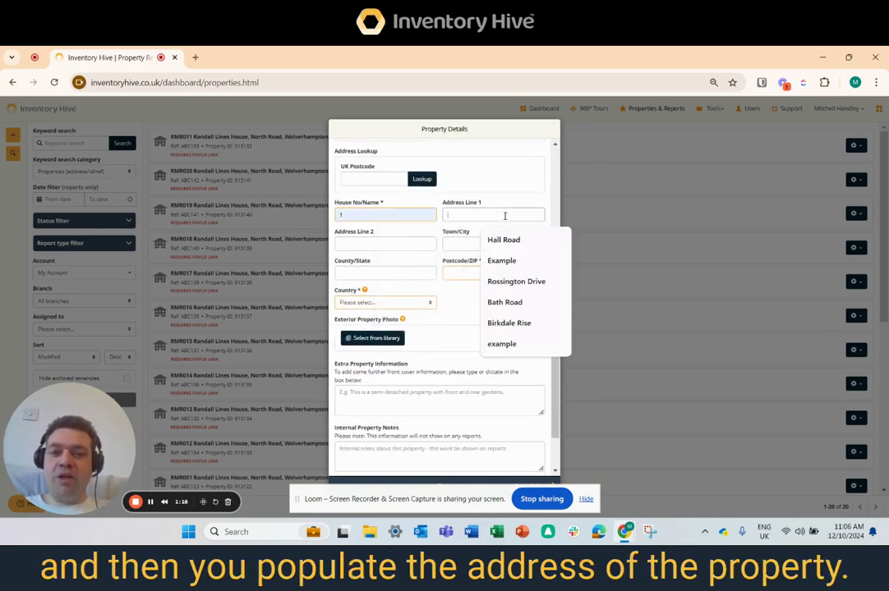
left_click(506, 259)
left_click(372, 241)
left_click(399, 269)
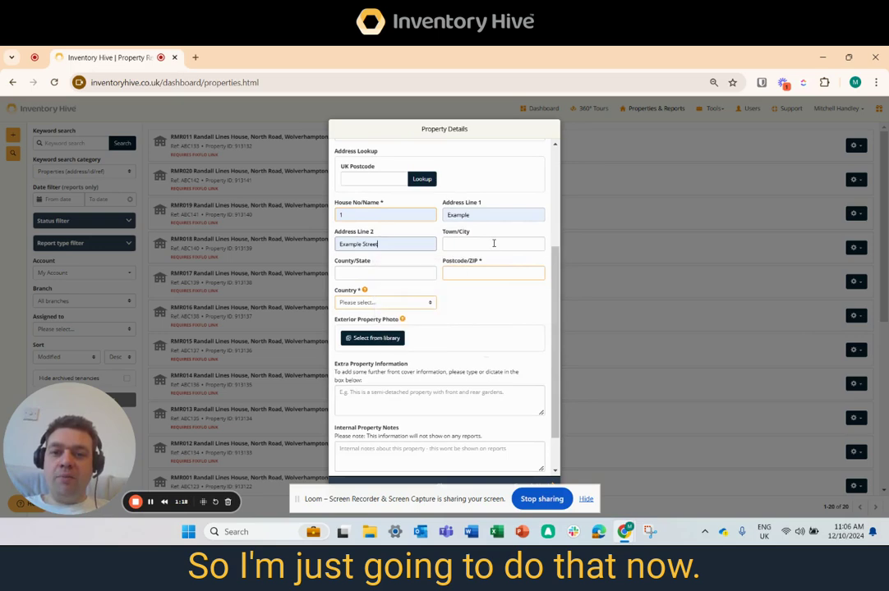
Complete the address with town Example Town, county Exampleshire, postcode EX1 1MP and country England.
left_click(494, 243)
left_click(511, 290)
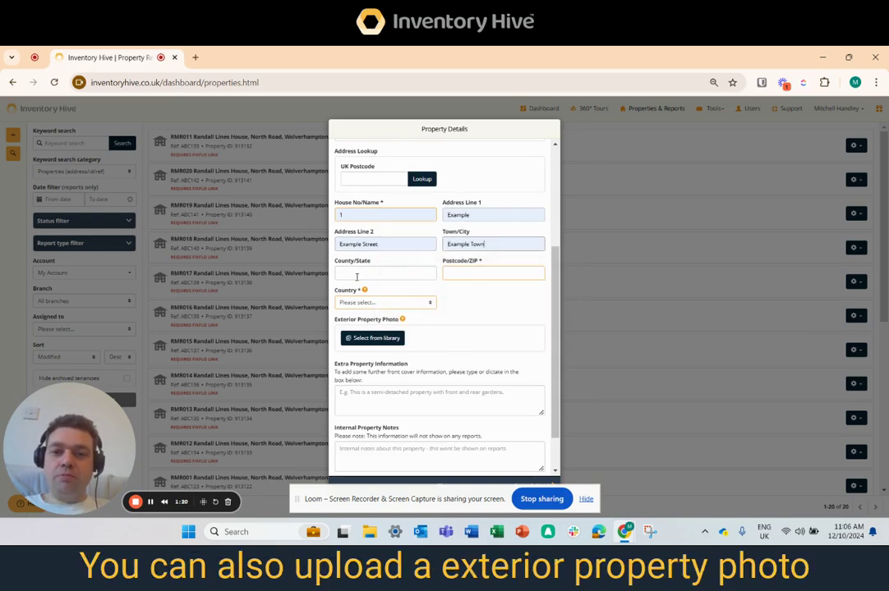
left_click(384, 272)
left_click(419, 328)
left_click(470, 273)
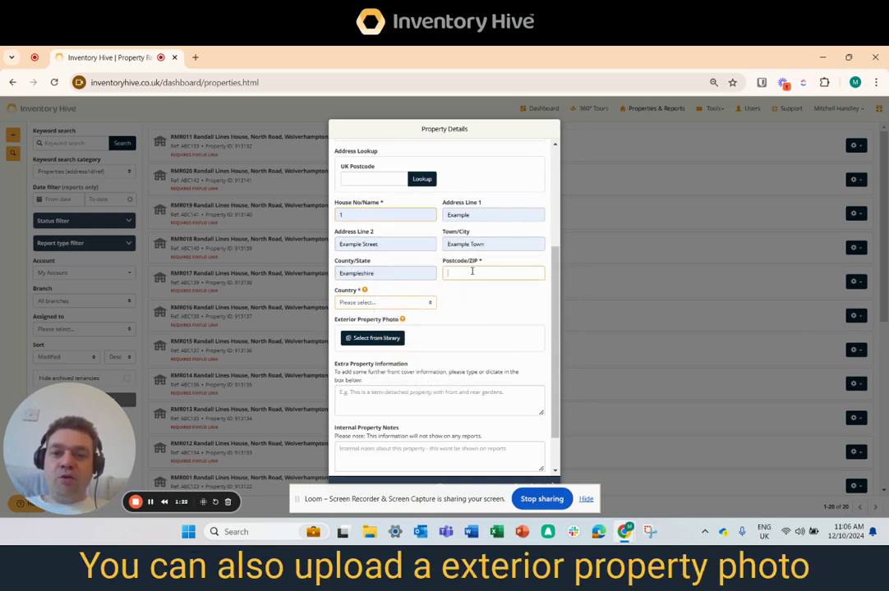
left_click(503, 298)
left_click(362, 303)
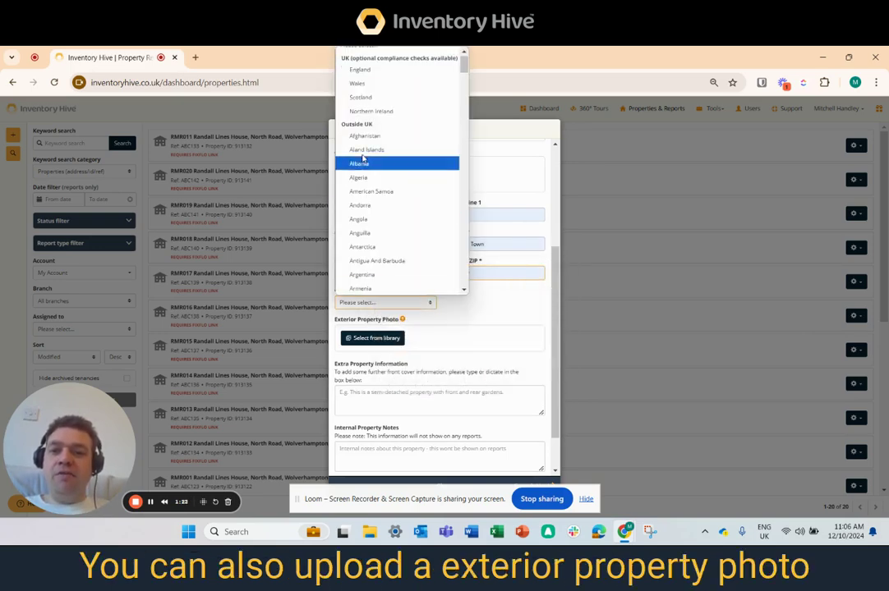
left_click(391, 70)
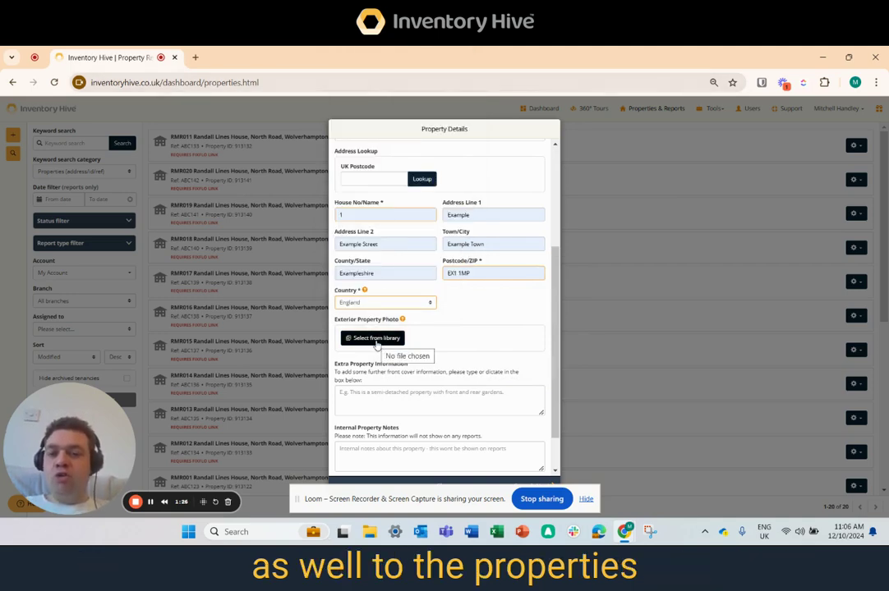
Upload the exterior property photo 2008225 - Copy - Copy from Documents > General House Pictures.
left_click(374, 337)
left_click(57, 282)
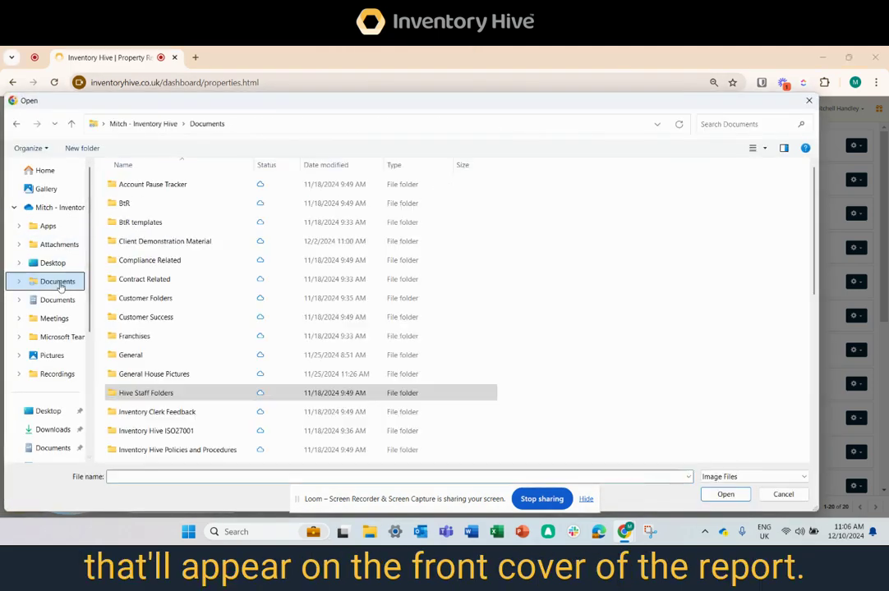
double_click(156, 374)
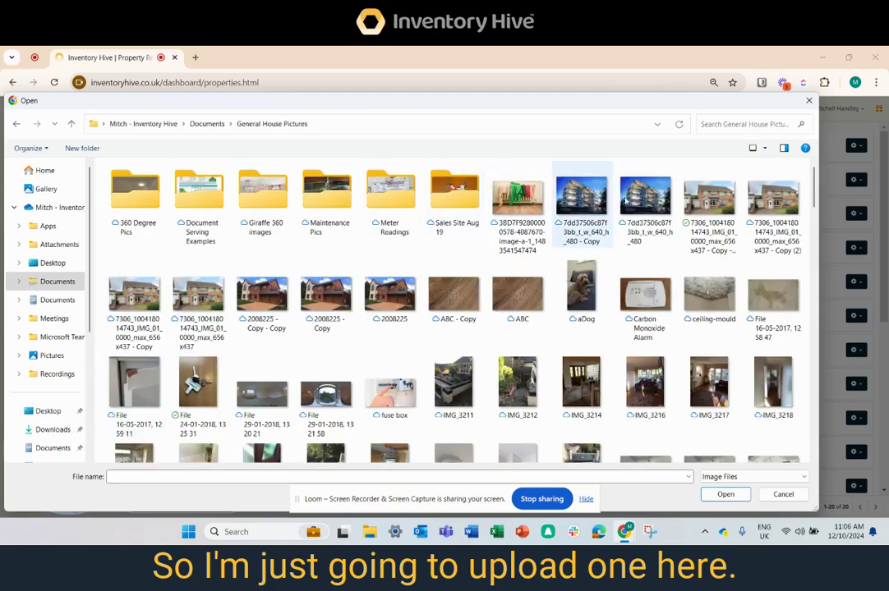
left_click(262, 296)
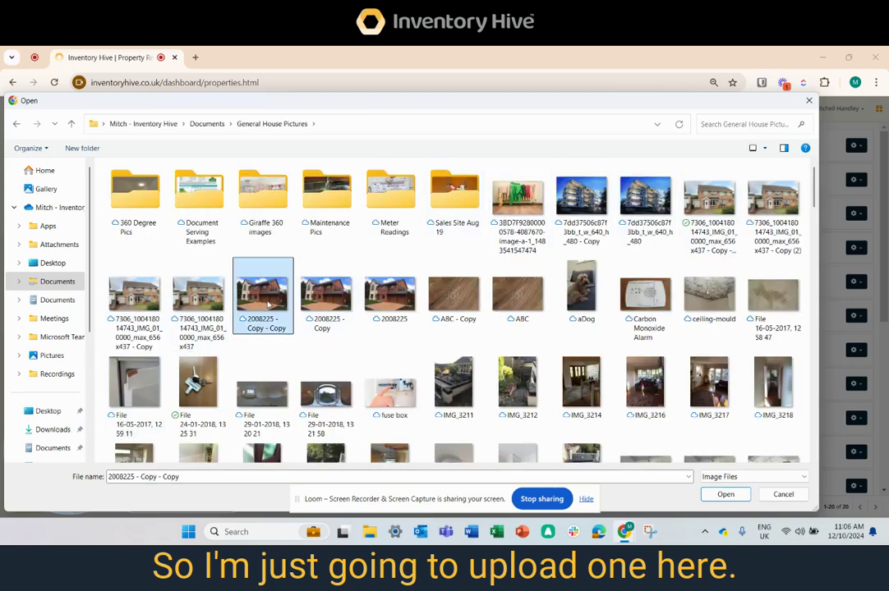
left_click(741, 499)
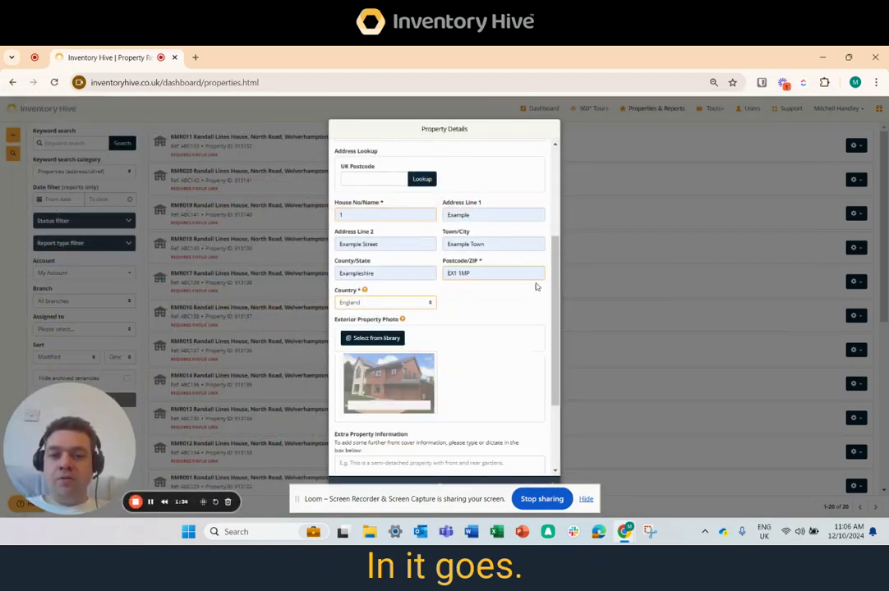
Enter HMO as extra property information and save the property details, moving to the next stage.
scroll(554, 359, "down", 3)
left_click(448, 356)
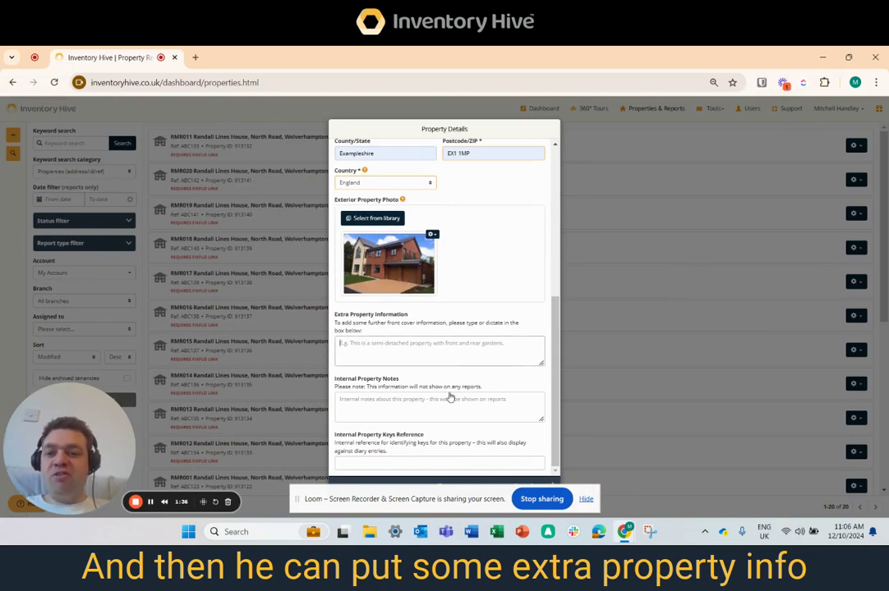
type("HMO")
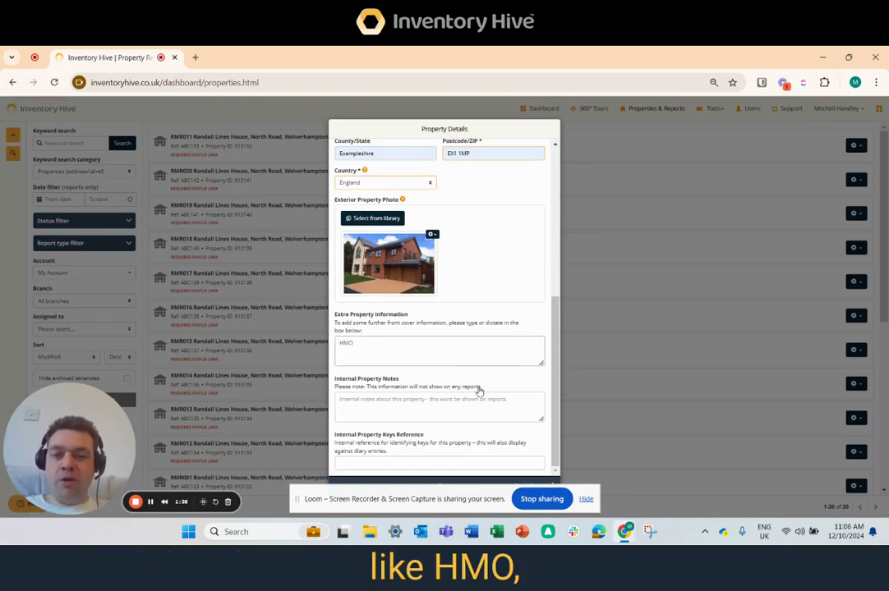
scroll(478, 391, "up", 3)
scroll(558, 426, "down", 3)
scroll(554, 411, "down", 1)
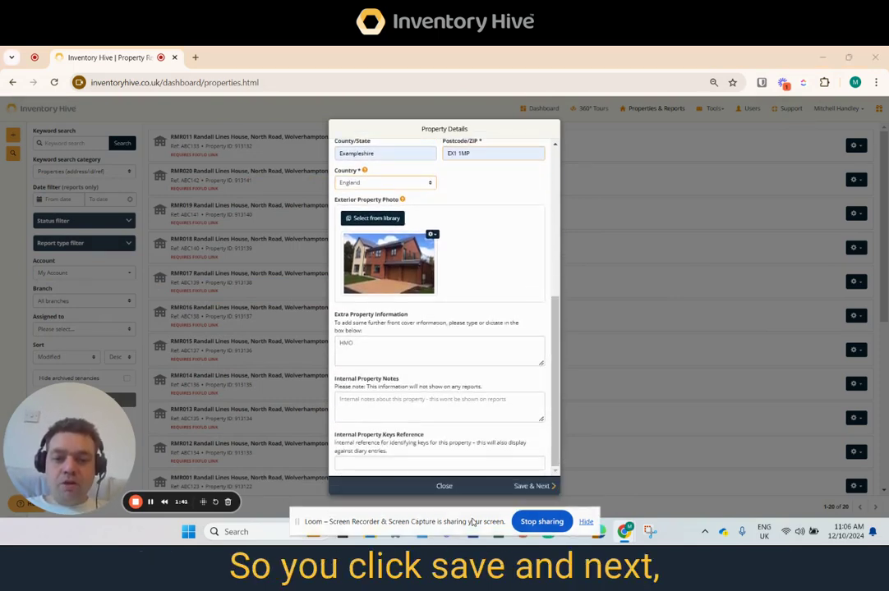
left_click(532, 486)
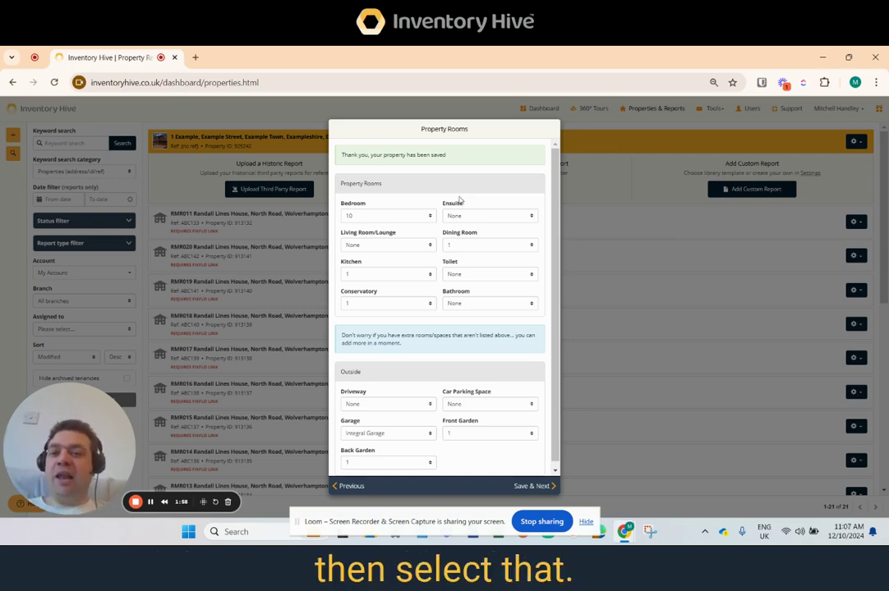
Set the property rooms to 6 bedrooms, 6 ensuites and 1 living room/lounge.
left_click(420, 217)
left_click(386, 313)
left_click(489, 215)
left_click(473, 313)
left_click(386, 245)
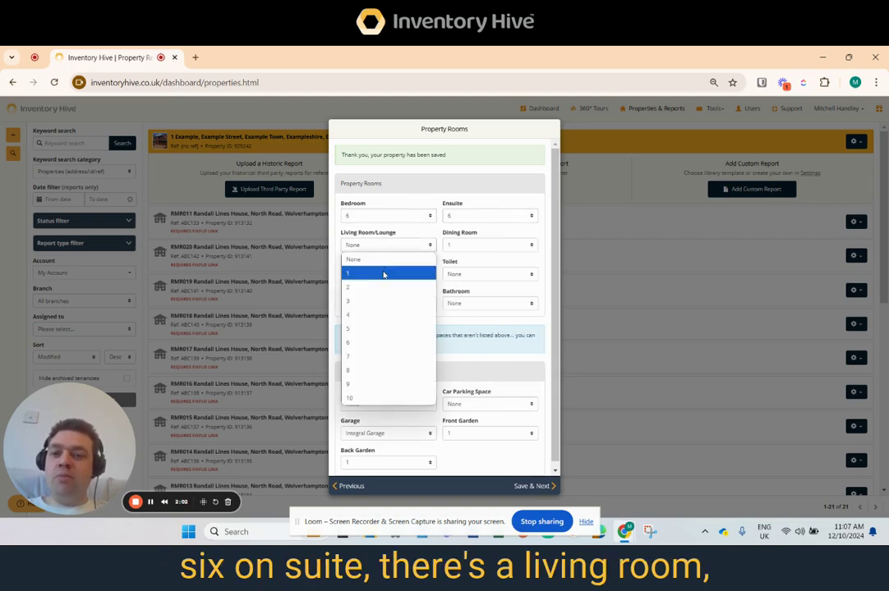
left_click(389, 273)
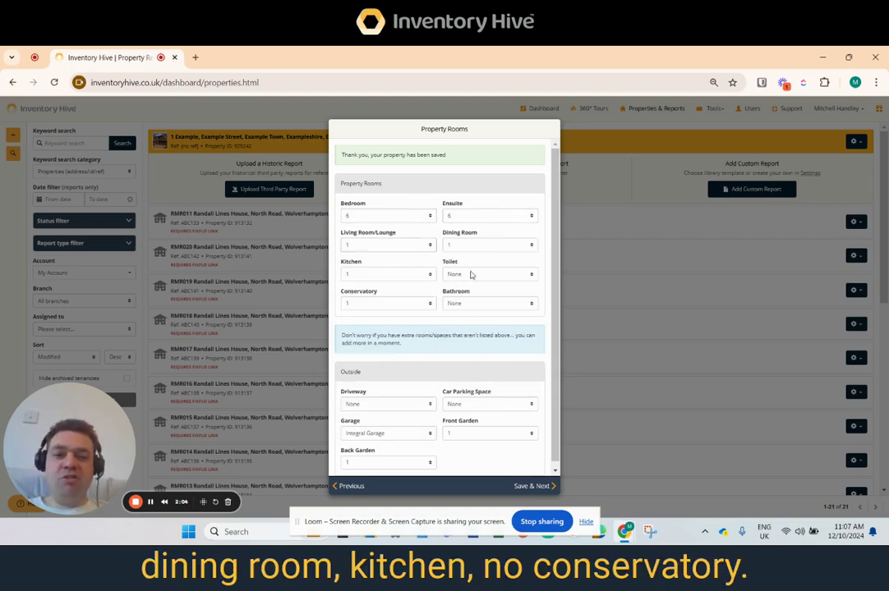
Set conservatory to None, driveway to 1 and garage to None, then save the rooms.
left_click(406, 309)
left_click(371, 314)
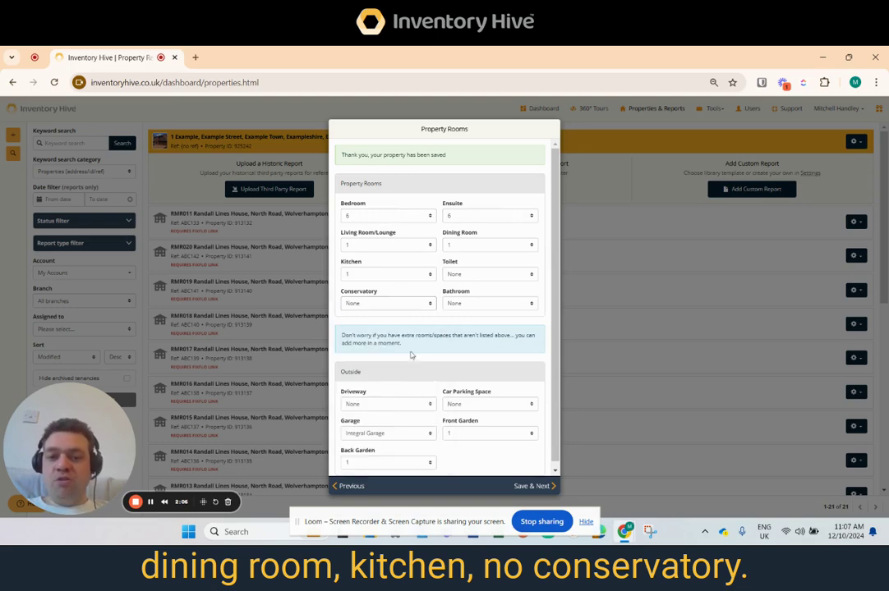
left_click(389, 406)
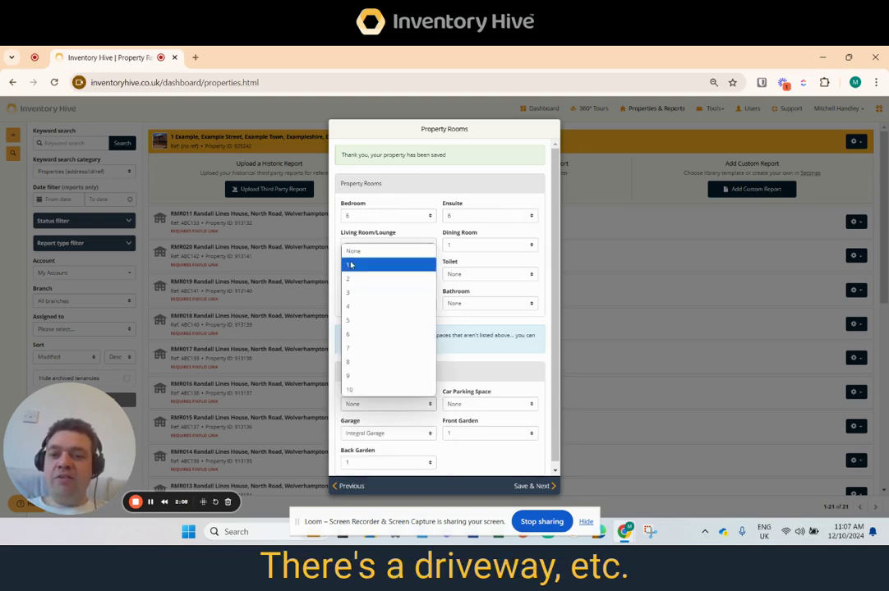
left_click(360, 259)
left_click(382, 433)
left_click(361, 447)
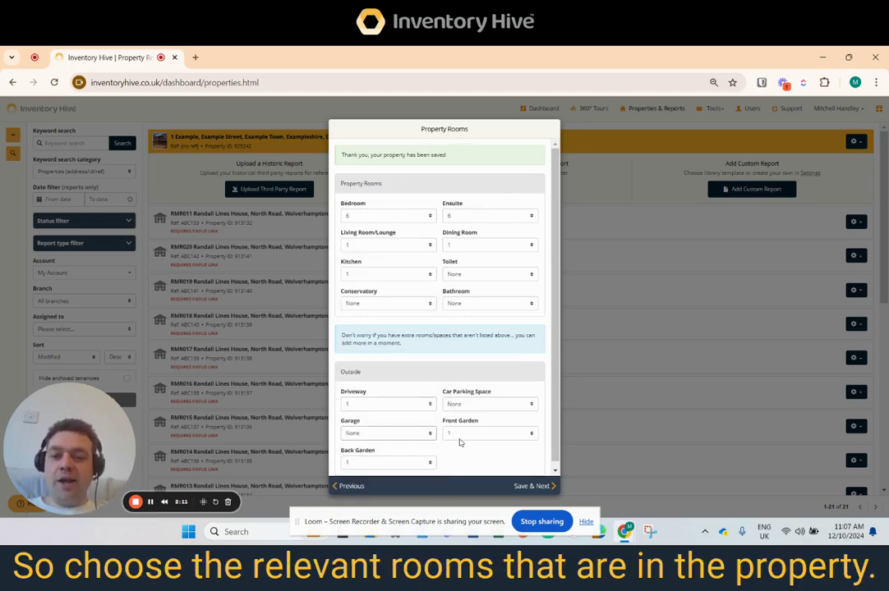
left_click(526, 486)
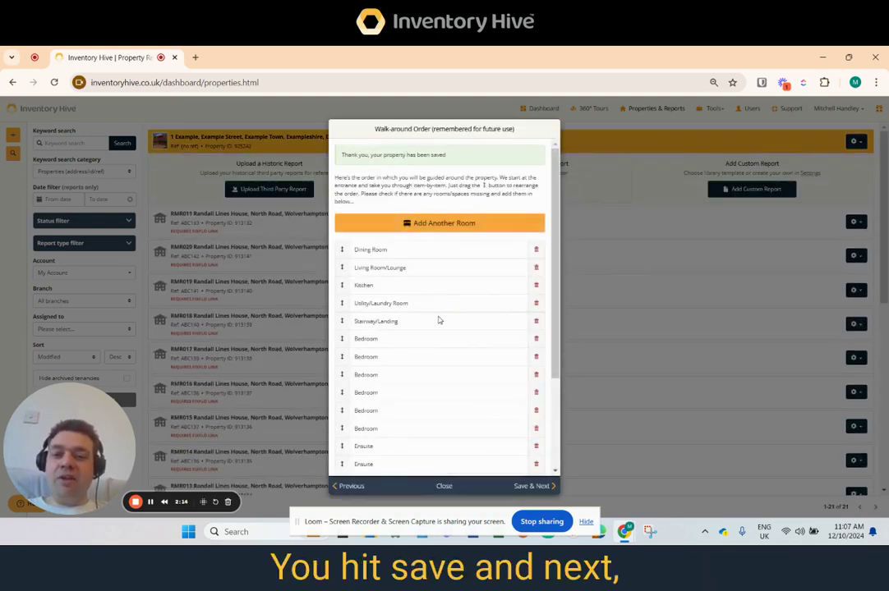
Reorder the walk-around list so each Ensuite follows a Bedroom, then save the order.
scroll(495, 283, "down", 1)
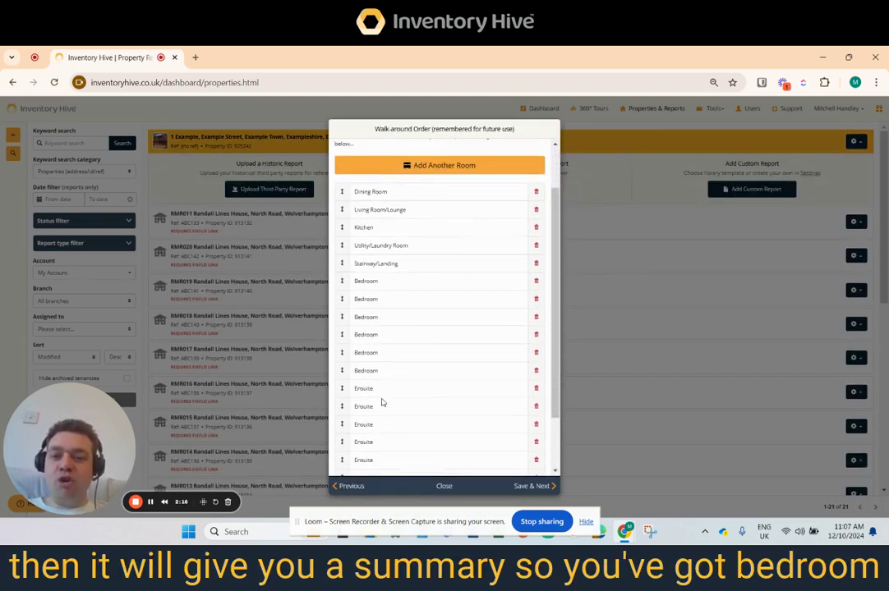
scroll(381, 397, "up", 1)
left_click_drag(554, 313, 561, 407)
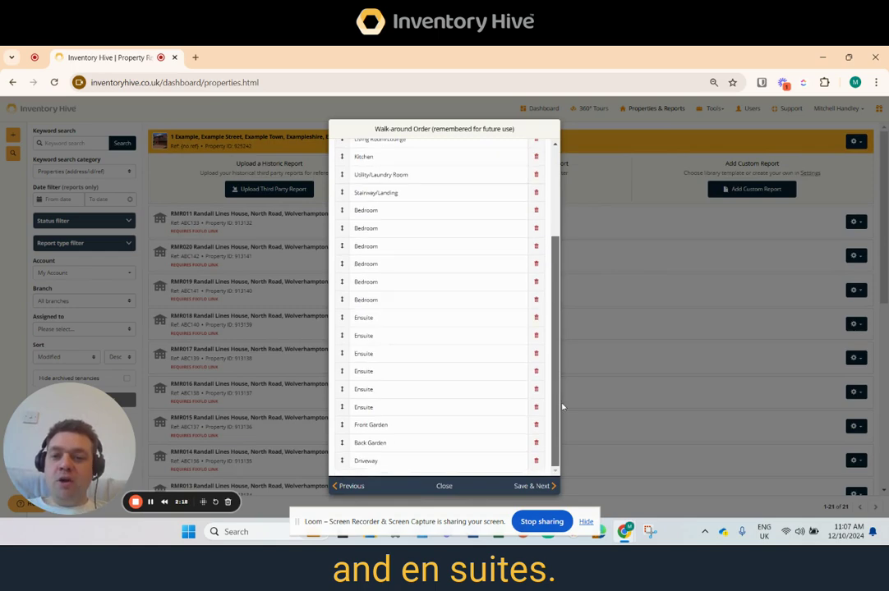
left_click_drag(343, 318, 343, 231)
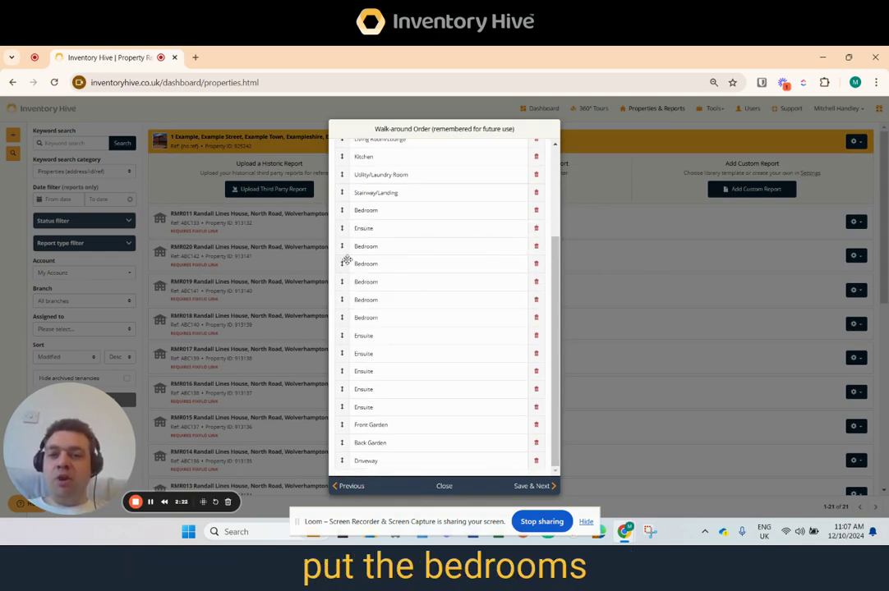
left_click_drag(343, 339, 343, 268)
left_click_drag(343, 350, 345, 300)
left_click_drag(340, 373, 343, 351)
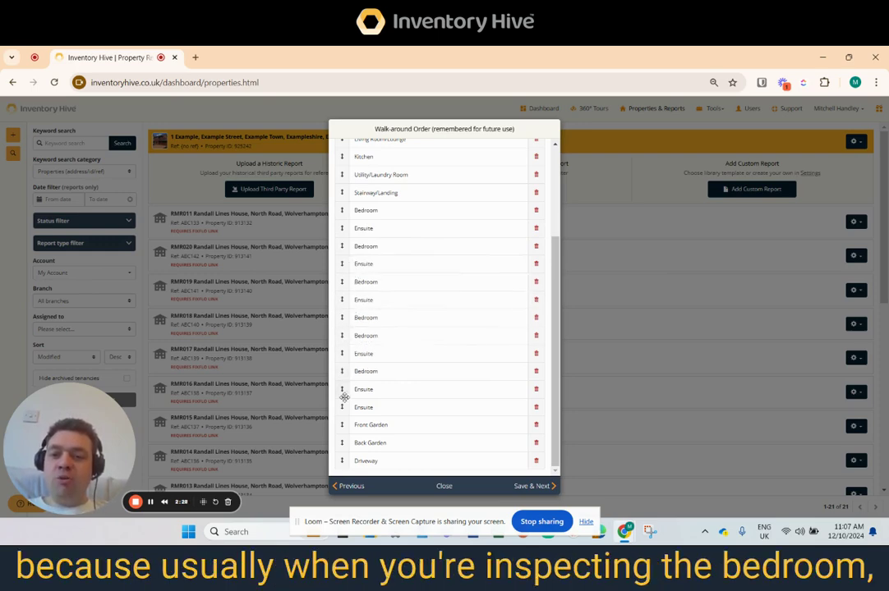
left_click_drag(341, 406, 341, 335)
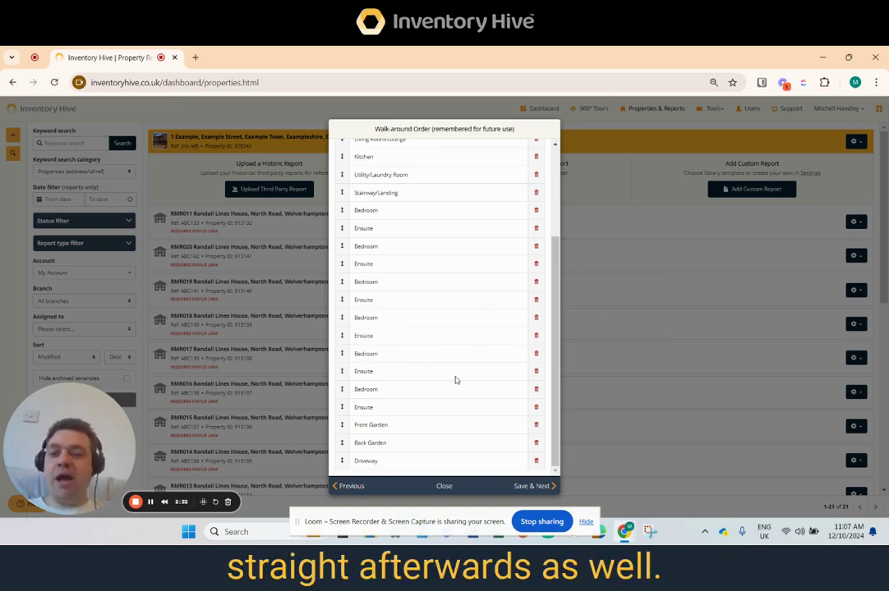
mouse_move(556, 300)
left_mouse_down()
mouse_move(555, 237)
mouse_move(555, 281)
left_mouse_up()
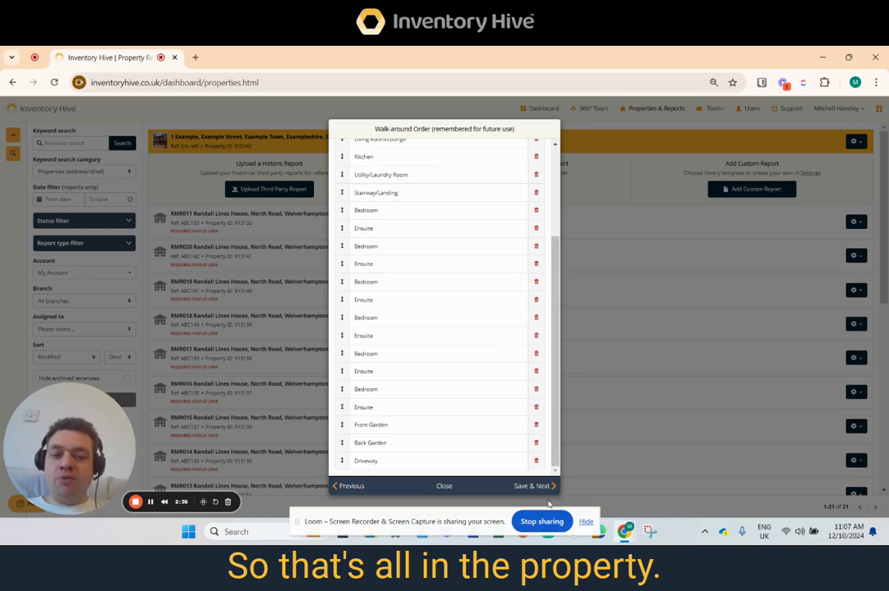
left_click(536, 486)
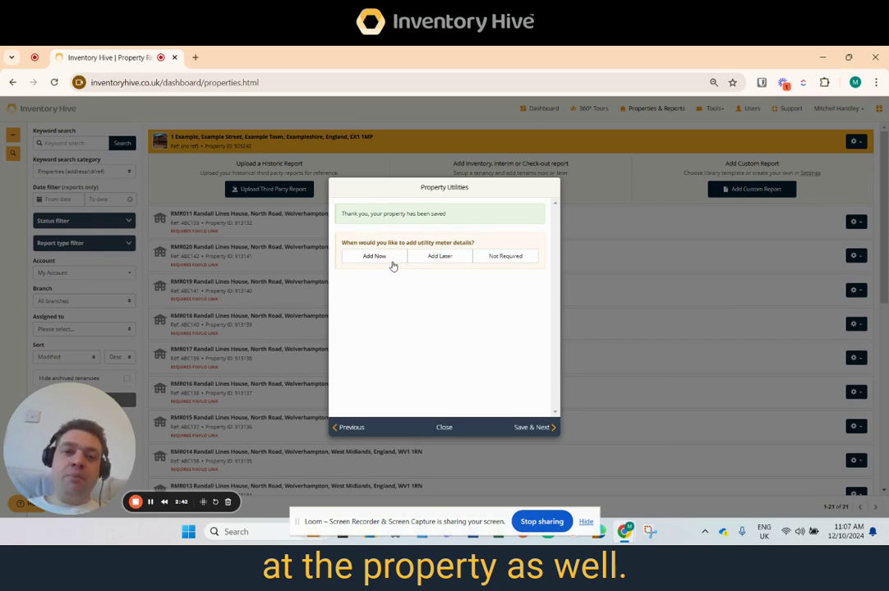
Mark utility meter details as Not Required, save, and finish the Fixflo settings without linking.
left_click(509, 264)
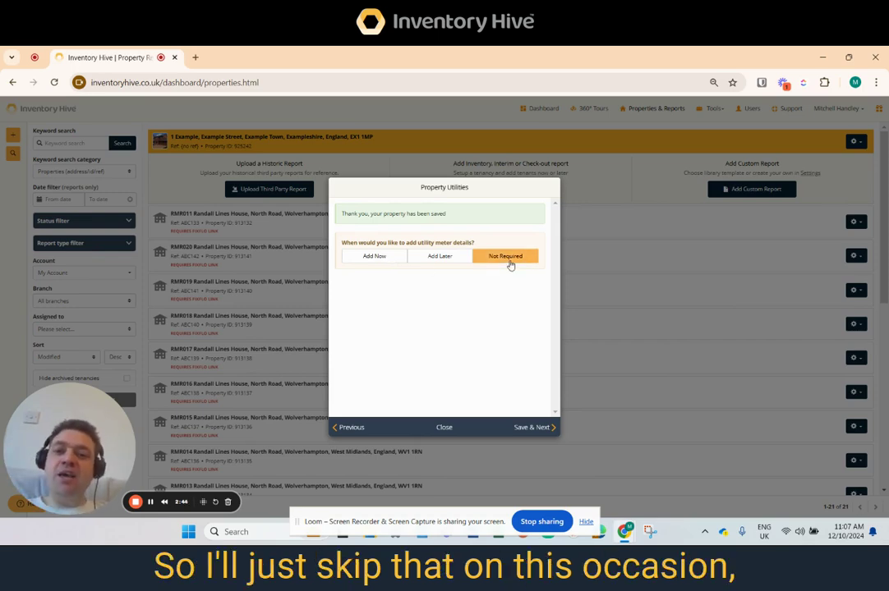
left_click(533, 428)
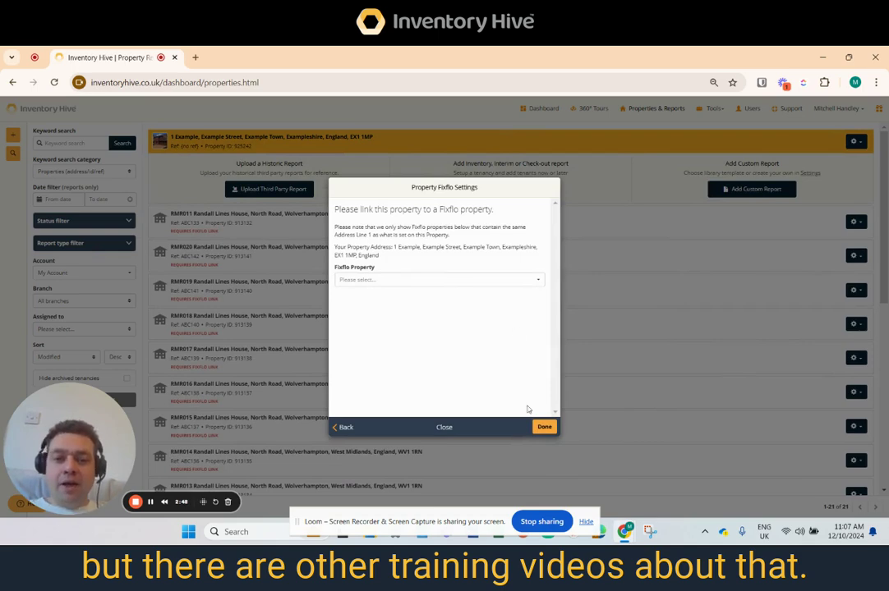
left_click(542, 426)
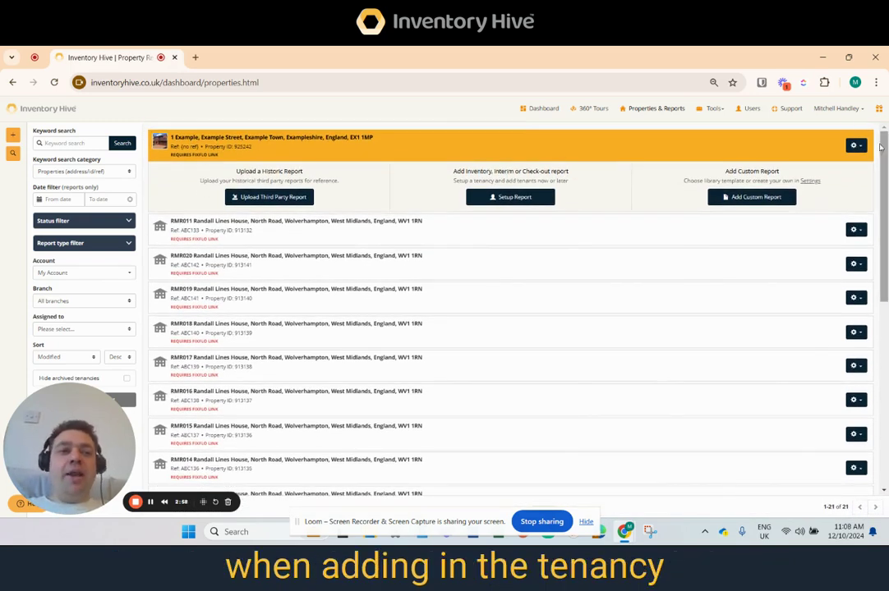
Open the new property's tenancy information and choose to add tenancy details now.
left_click(854, 146)
left_click(806, 176)
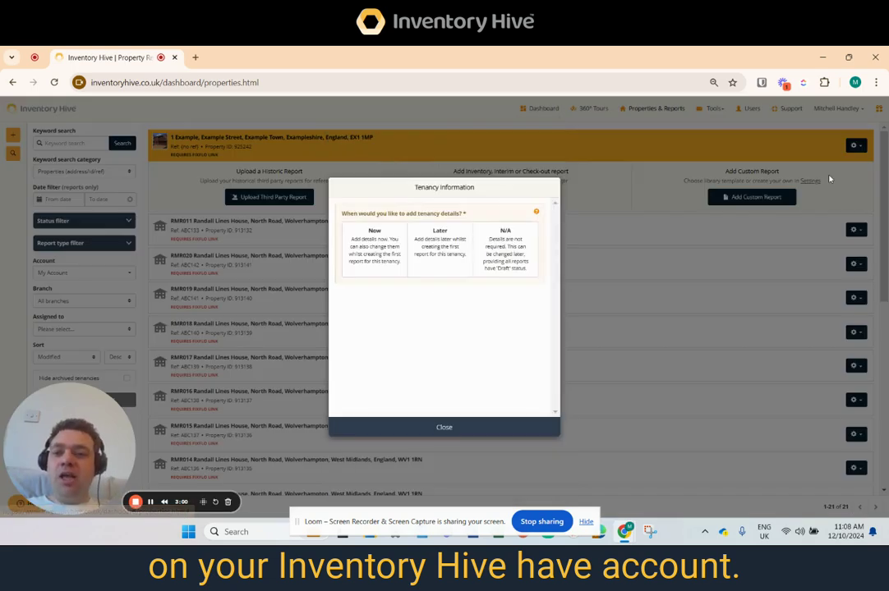
left_click(374, 247)
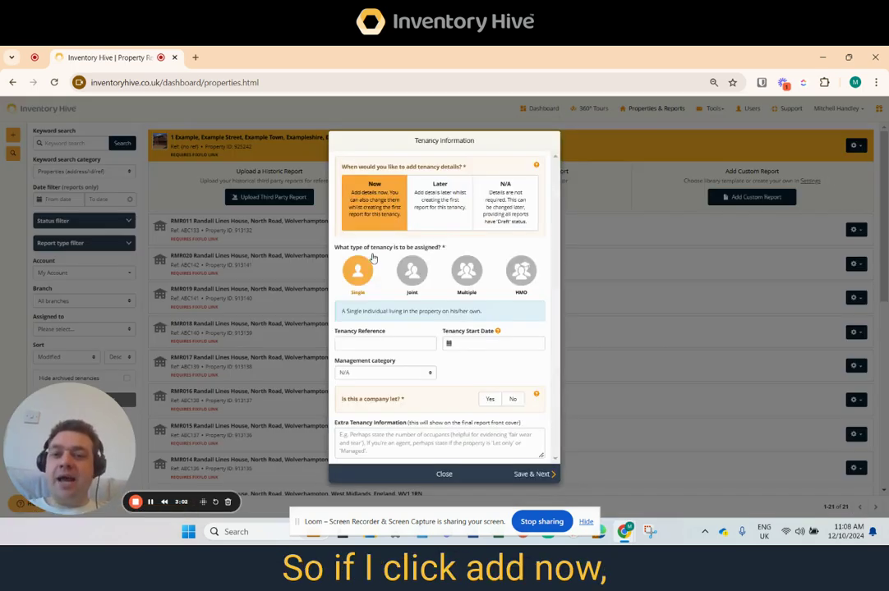
Choose a Single tenancy type and set the tenancy start date to 13/12/2024.
left_click(529, 278)
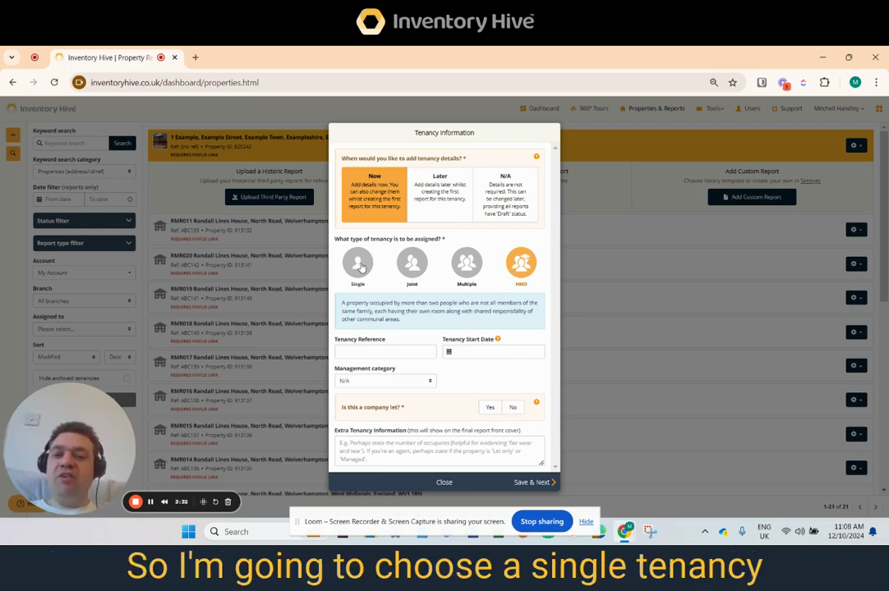
left_click(359, 264)
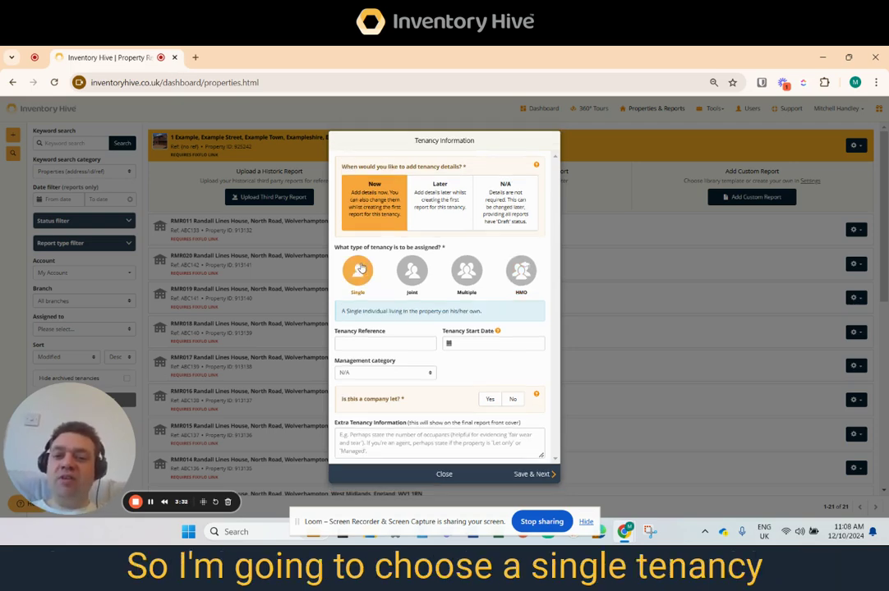
left_click(466, 349)
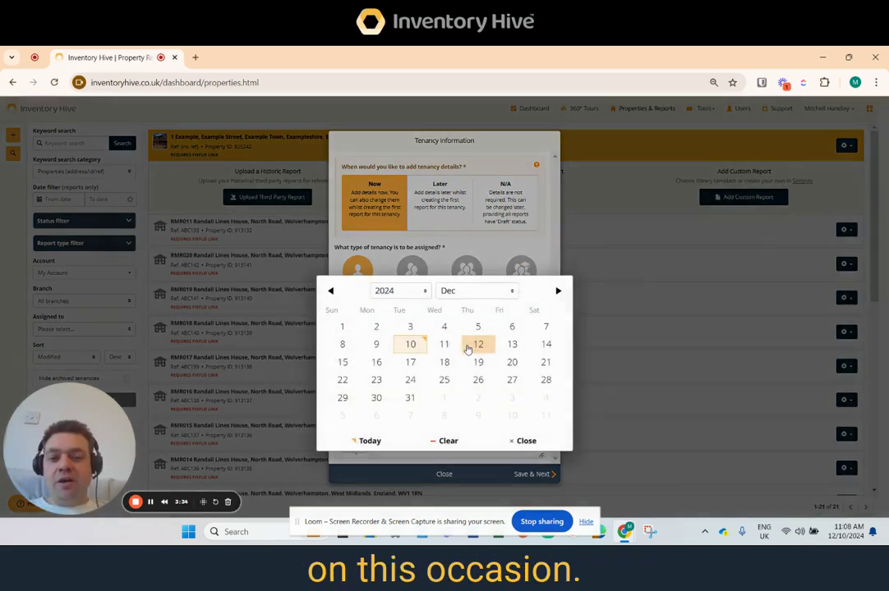
left_click(512, 345)
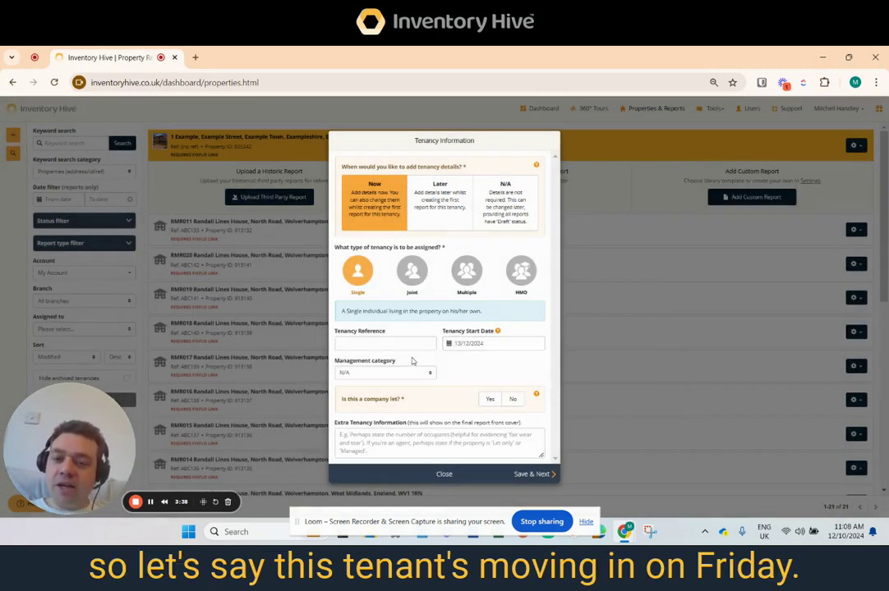
Set the management category to Fully Managed, mark it as not a company let, and save the tenancy.
left_click(373, 373)
left_click(362, 401)
left_click(512, 399)
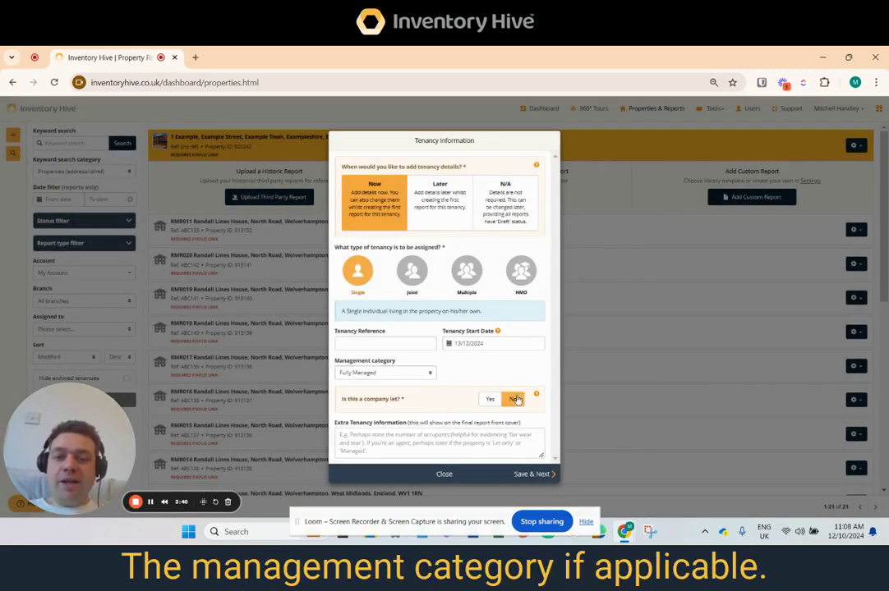
left_click(532, 477)
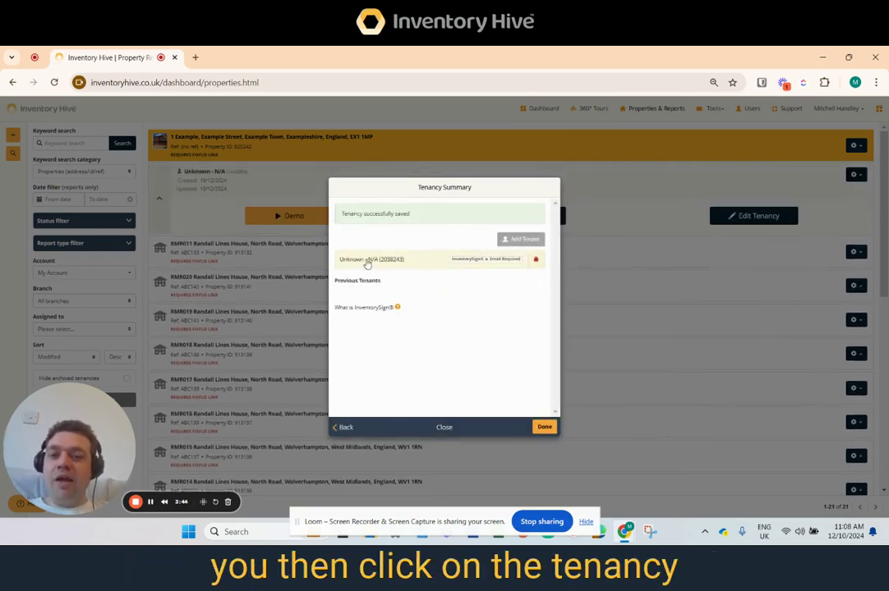
Open the unknown tenant, enter title Mr with the tenant's first and last name, and save the tenant.
left_click(367, 261)
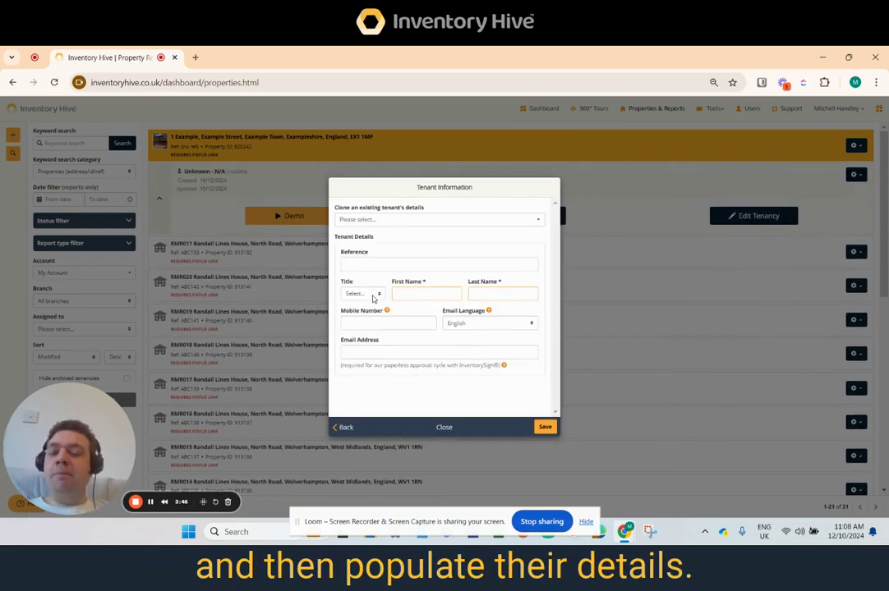
left_click(371, 298)
left_click(363, 318)
left_click(411, 294)
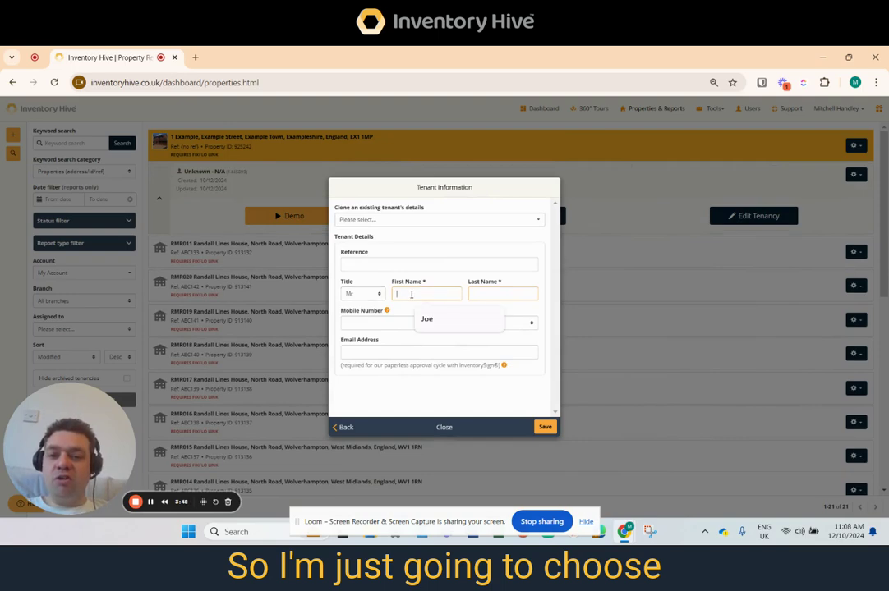
type("Joe")
key("Tab")
type("b")
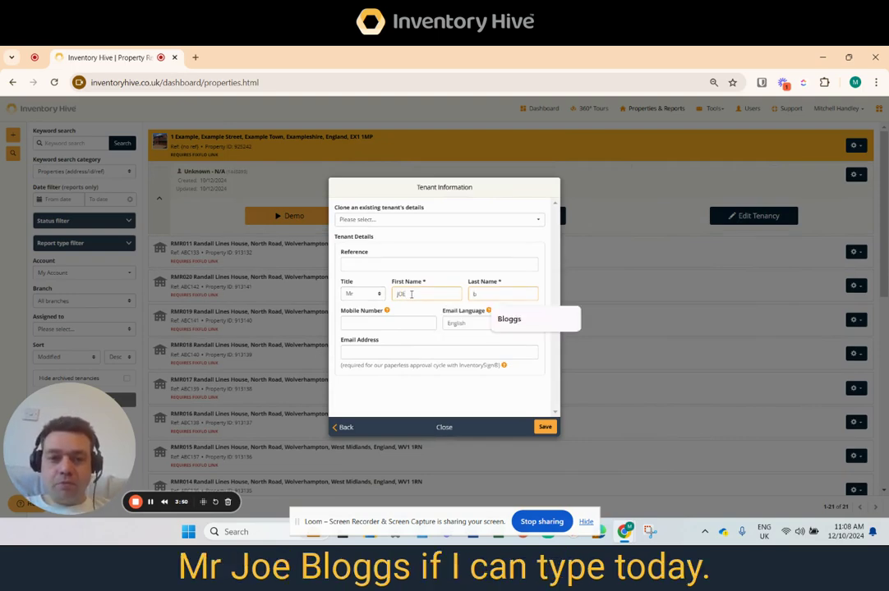
left_click(516, 320)
left_click(418, 294)
left_click(422, 317)
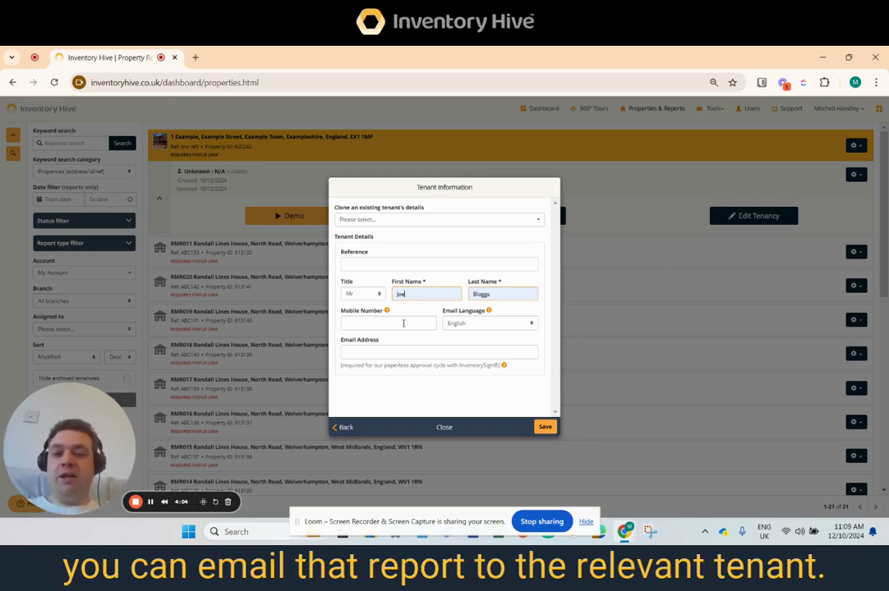
left_click(544, 427)
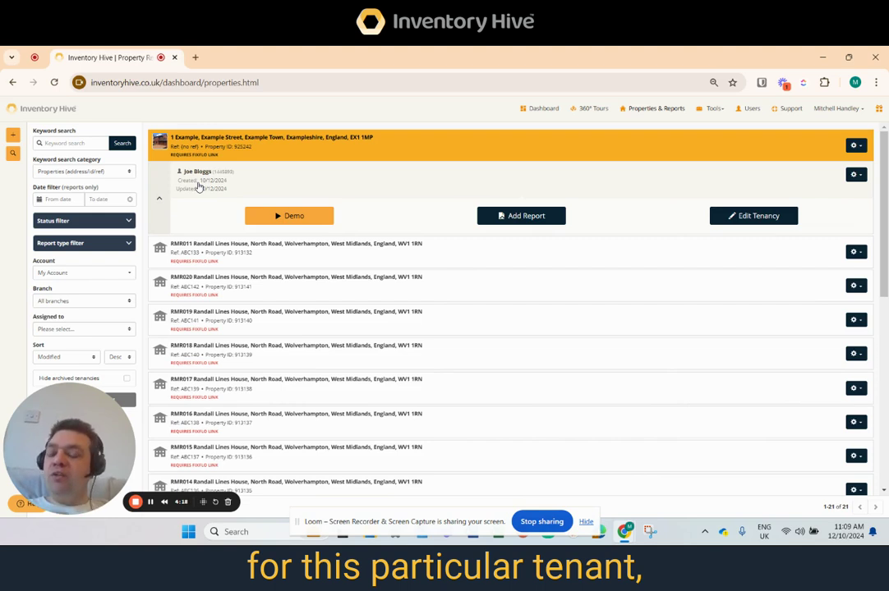
Add a new report for this tenancy as a Check-In Inventory started from scratch, then save.
left_click(522, 219)
left_click(537, 247)
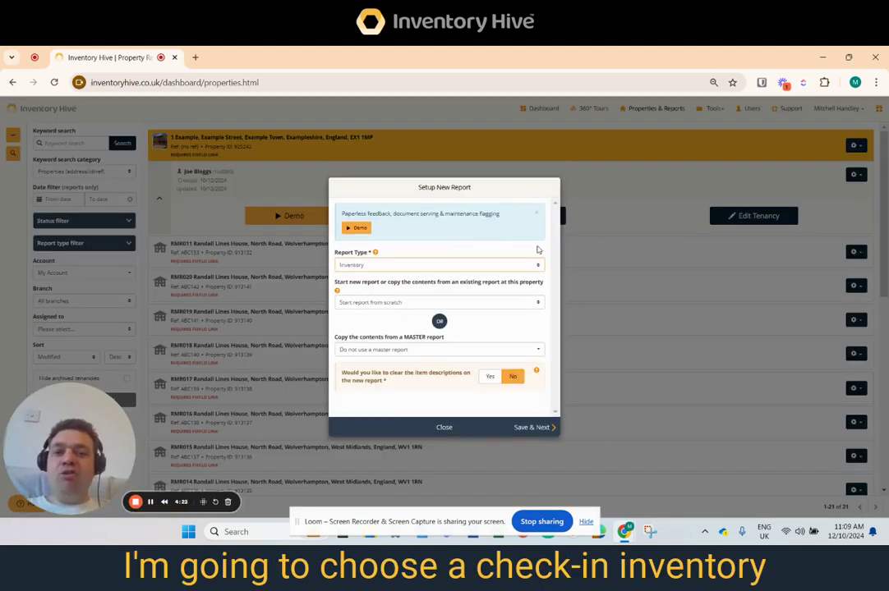
left_click(536, 215)
left_click(438, 220)
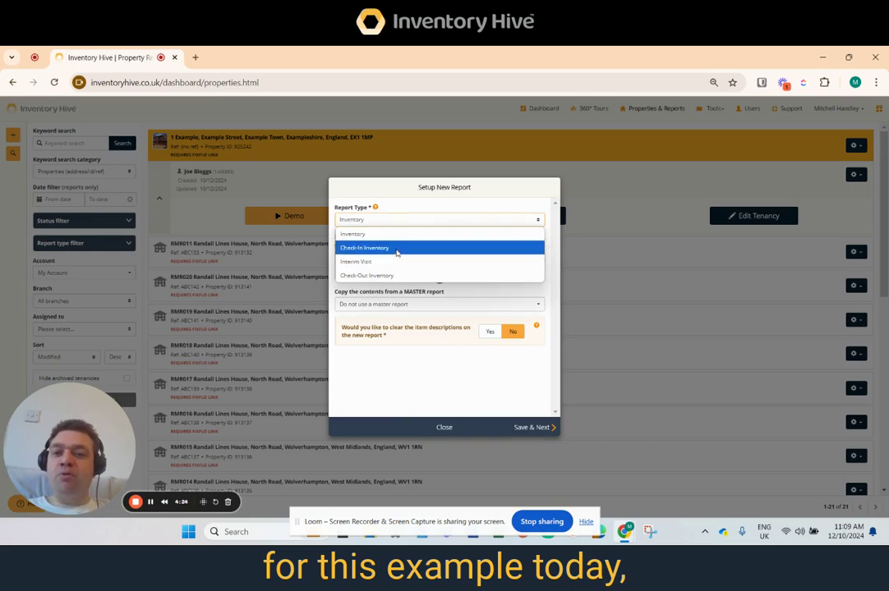
left_click(397, 250)
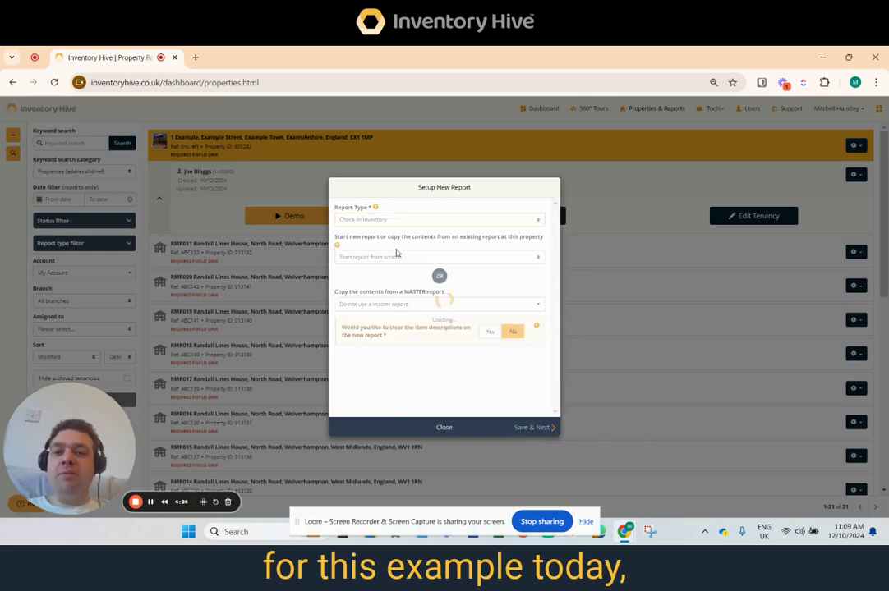
left_click(532, 427)
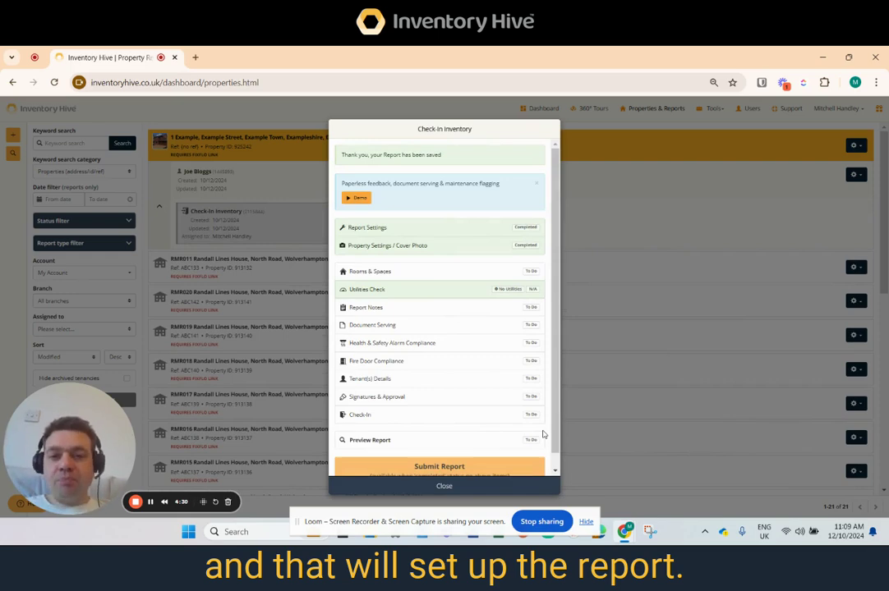
Open the report's Rooms & Spaces and rename the first Bedroom to Bedroom 1.
left_click(538, 189)
left_click(389, 243)
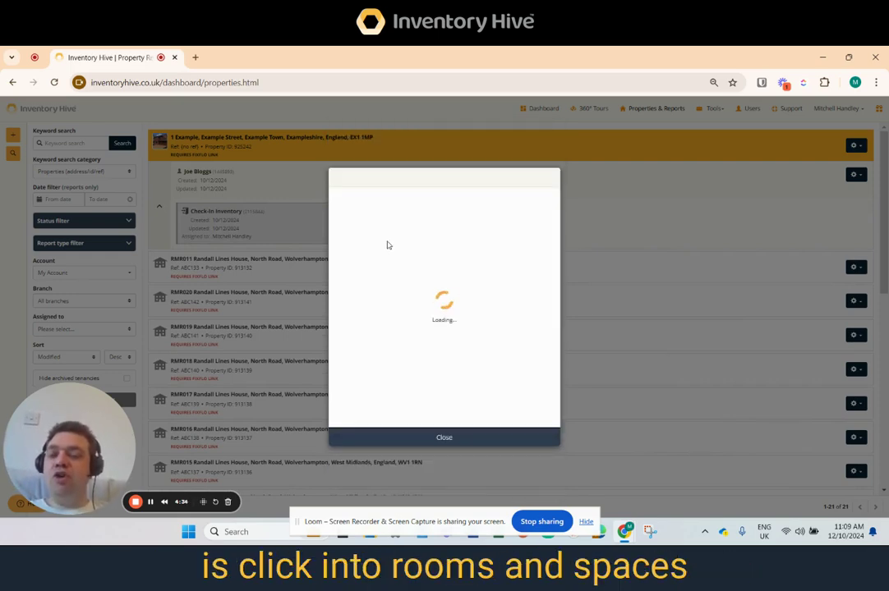
left_click_drag(556, 240, 568, 317)
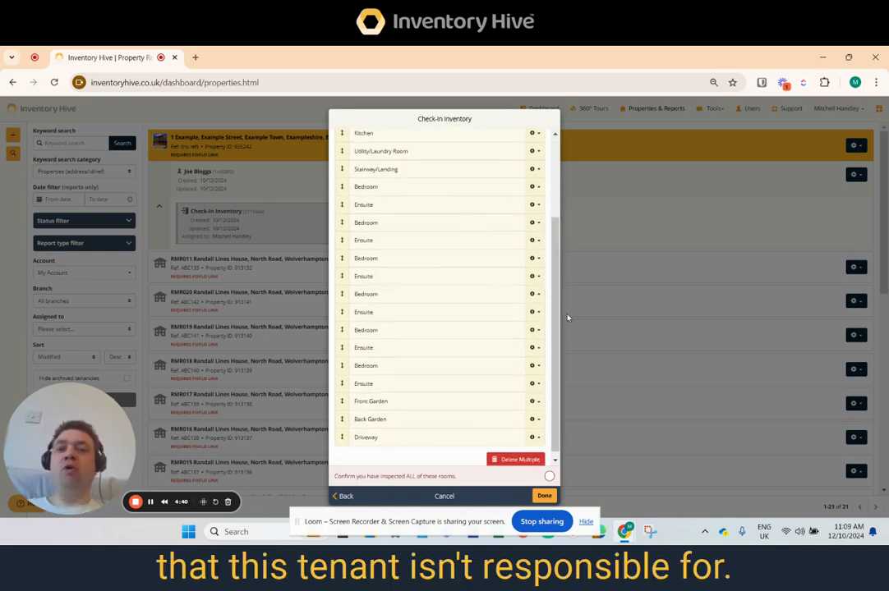
left_click(535, 188)
left_click(522, 206)
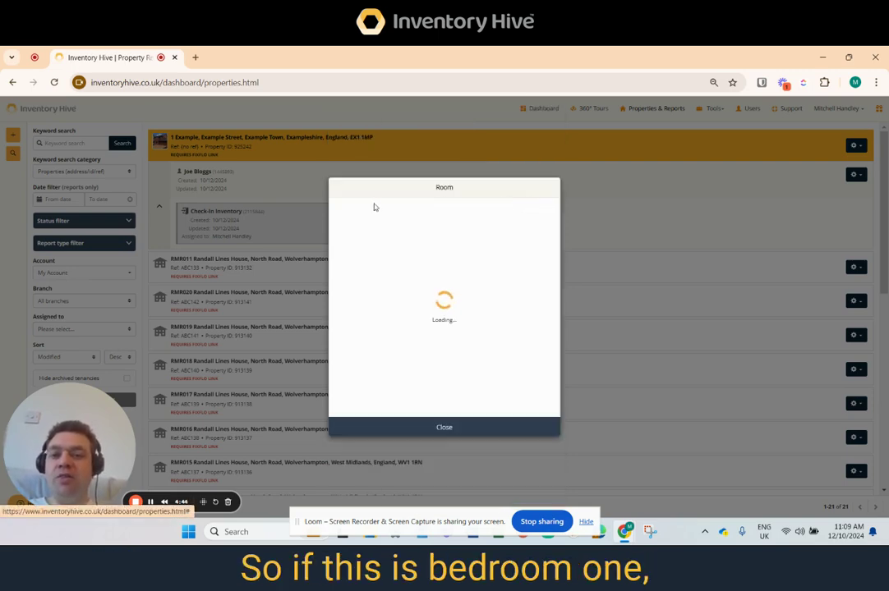
left_click(399, 218)
type("1")
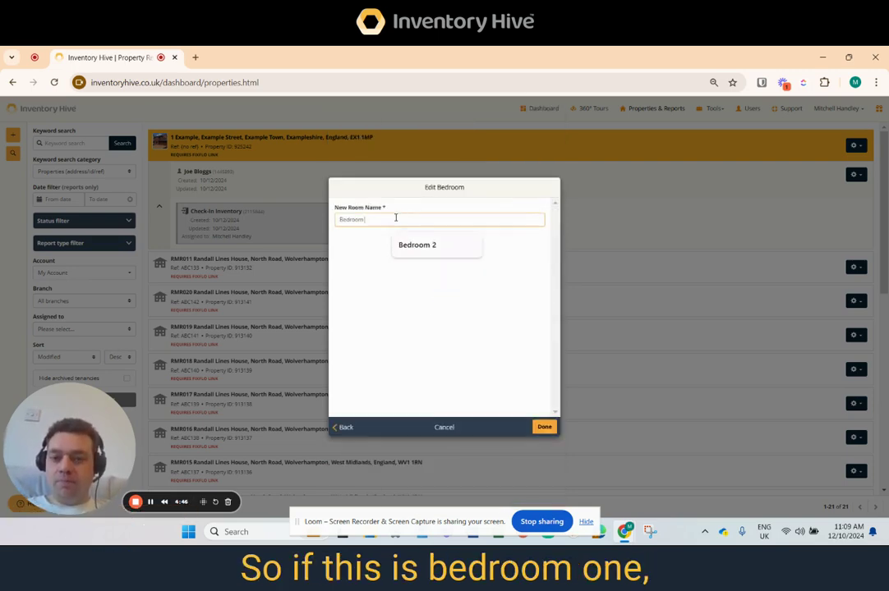
key("Return")
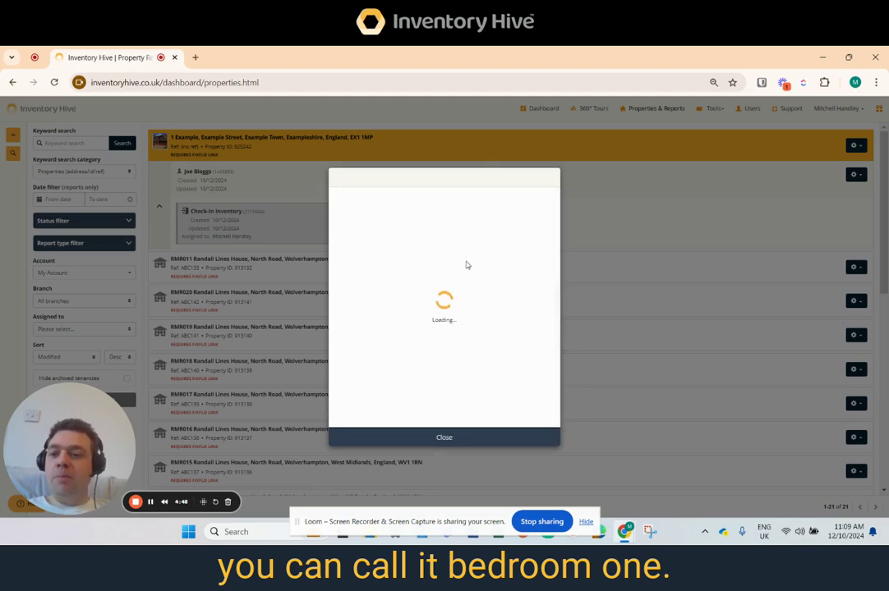
Rename the Ensuite following Bedroom 1 to Ensuite 1.
left_click(532, 346)
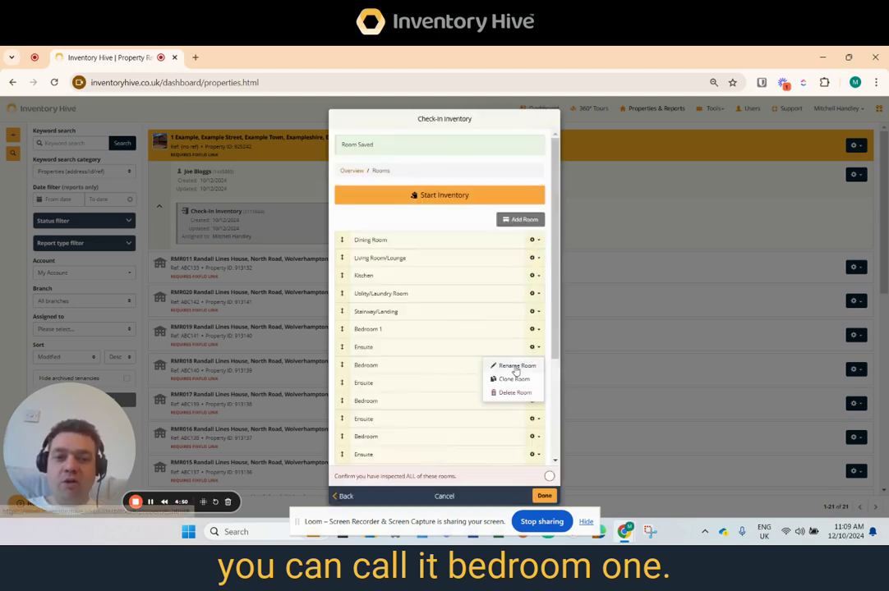
left_click(513, 367)
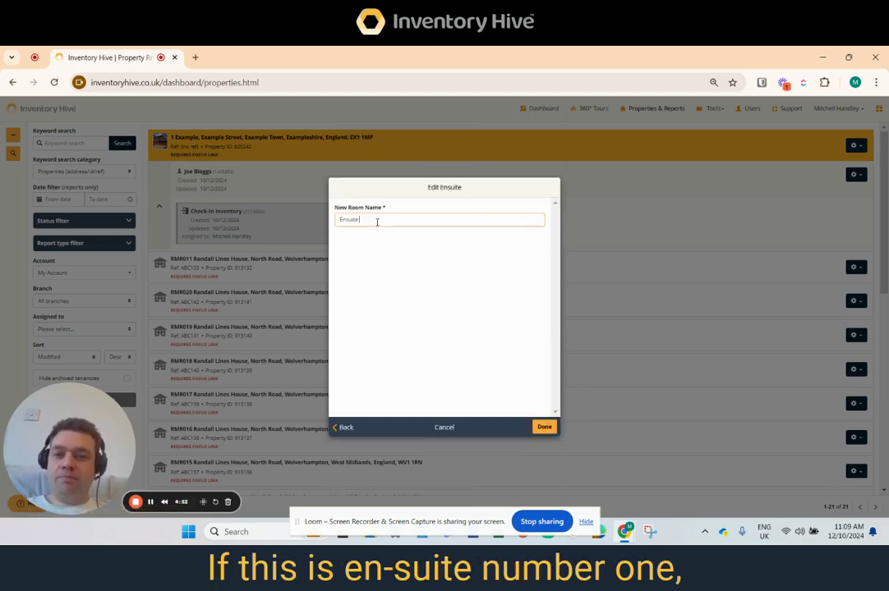
type("1")
left_click(544, 427)
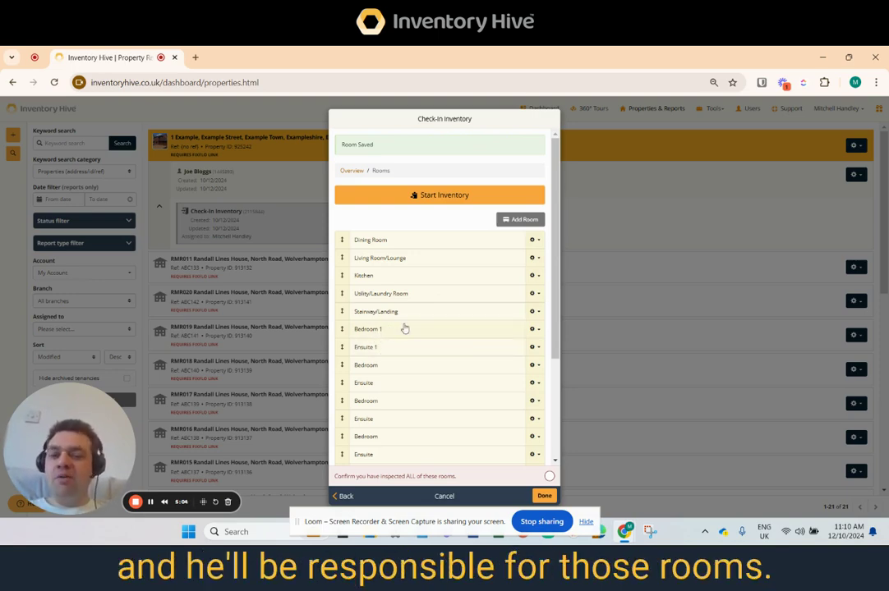
scroll(536, 312, "down", 5)
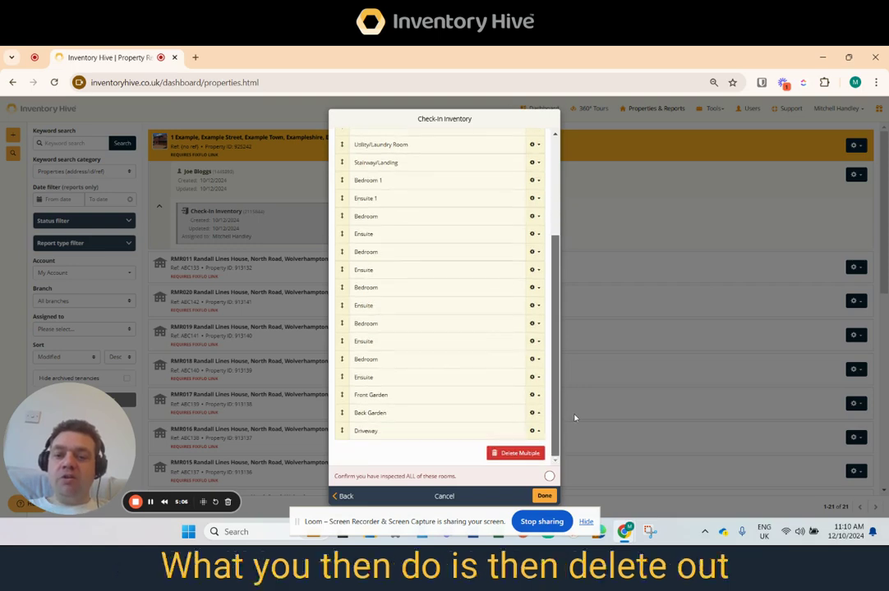
left_click(535, 453)
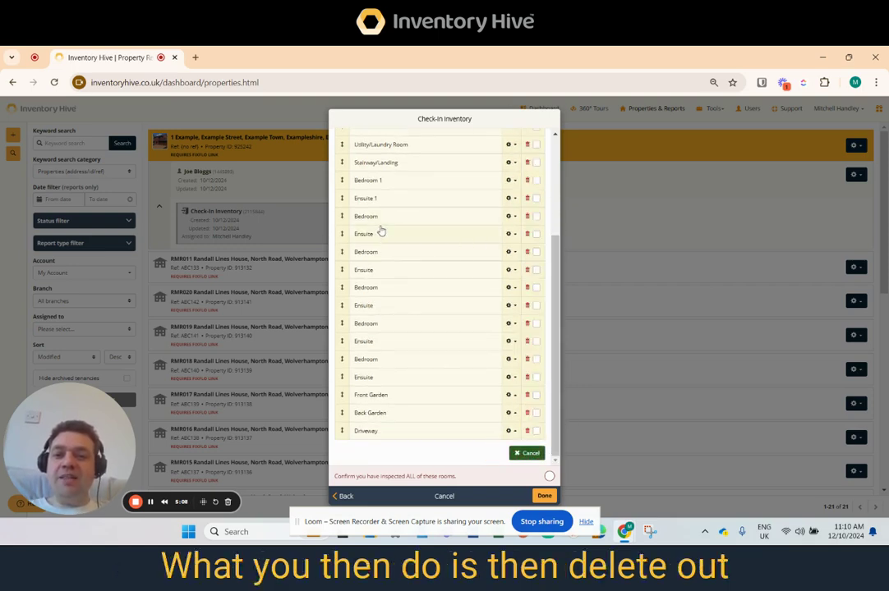
left_click(433, 217)
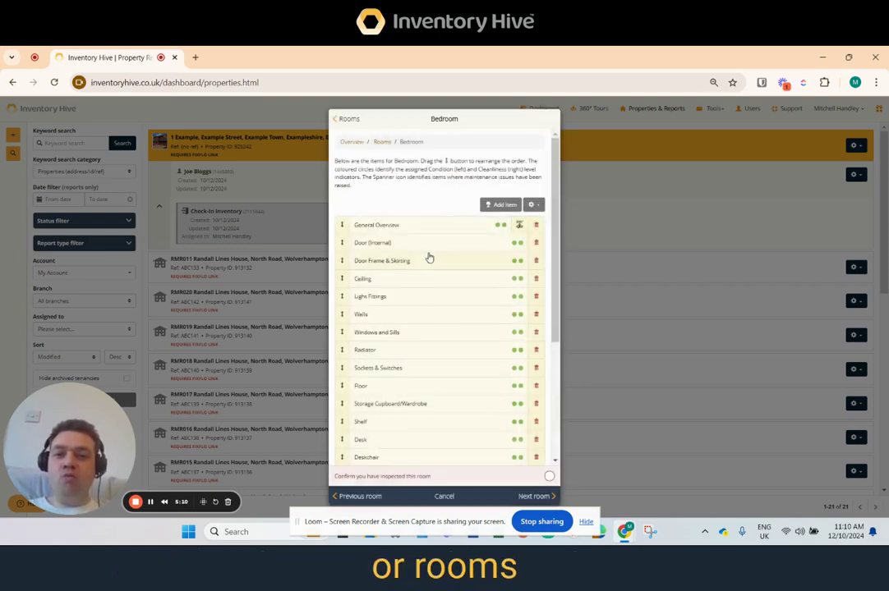
left_click(381, 142)
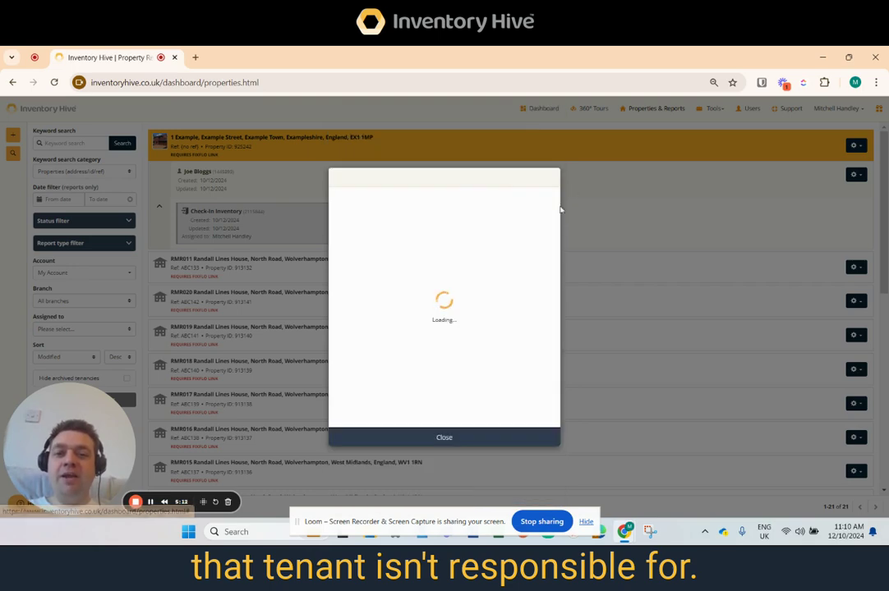
Delete all the other Bedroom and Ensuite rooms from the report, keeping Bedroom 1 and Ensuite 1.
scroll(530, 370, "down", 3)
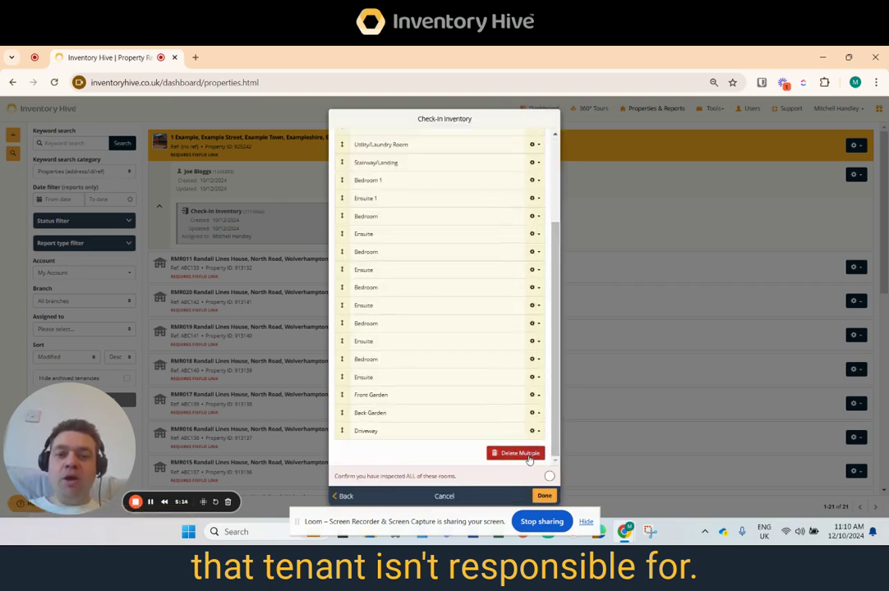
left_click(529, 457)
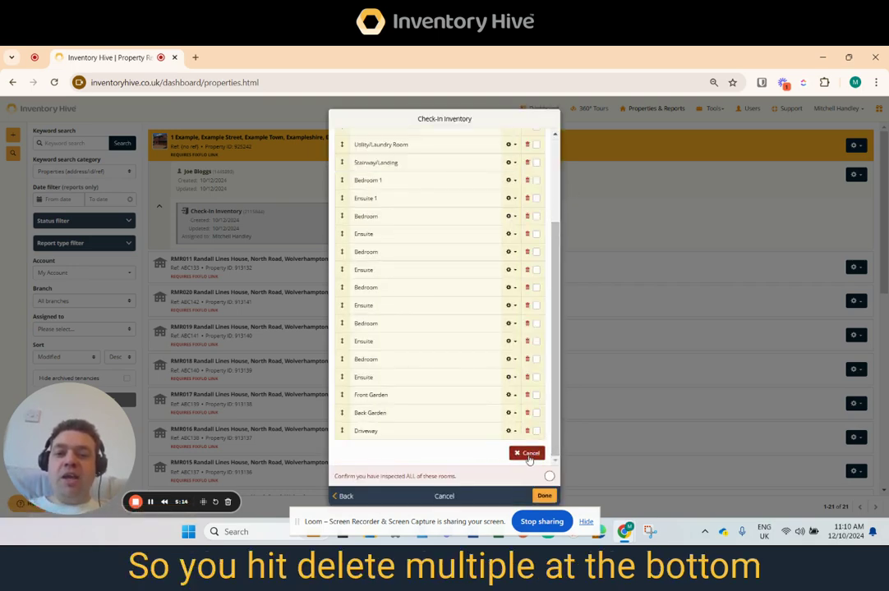
left_click(536, 217)
left_click(536, 234)
left_click(535, 252)
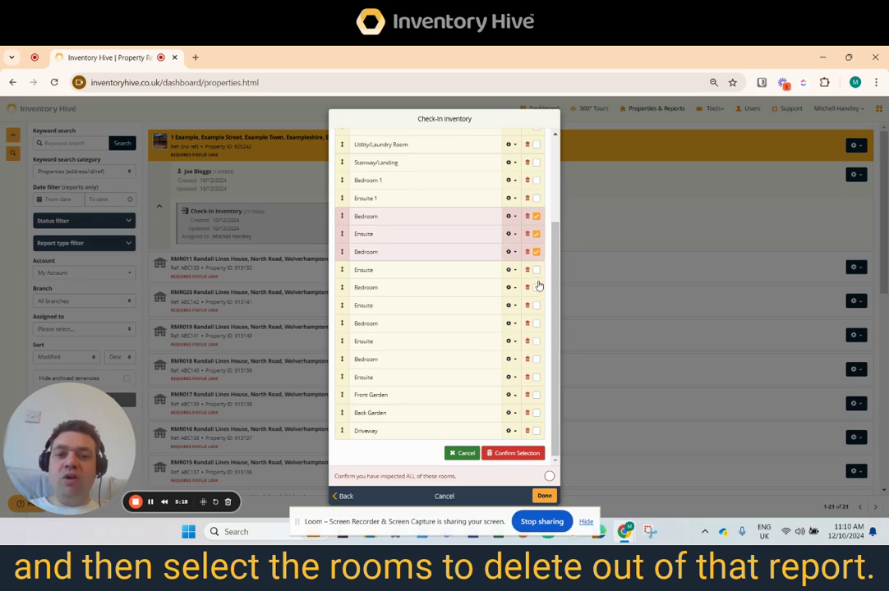
left_click(535, 270)
left_click(535, 287)
left_click(535, 305)
left_click(535, 323)
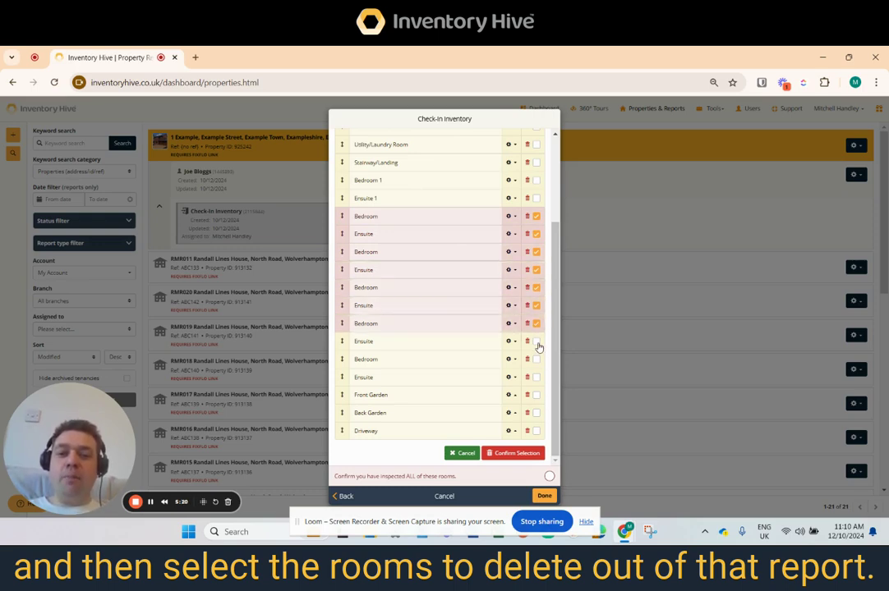
left_click(536, 342)
left_click(535, 360)
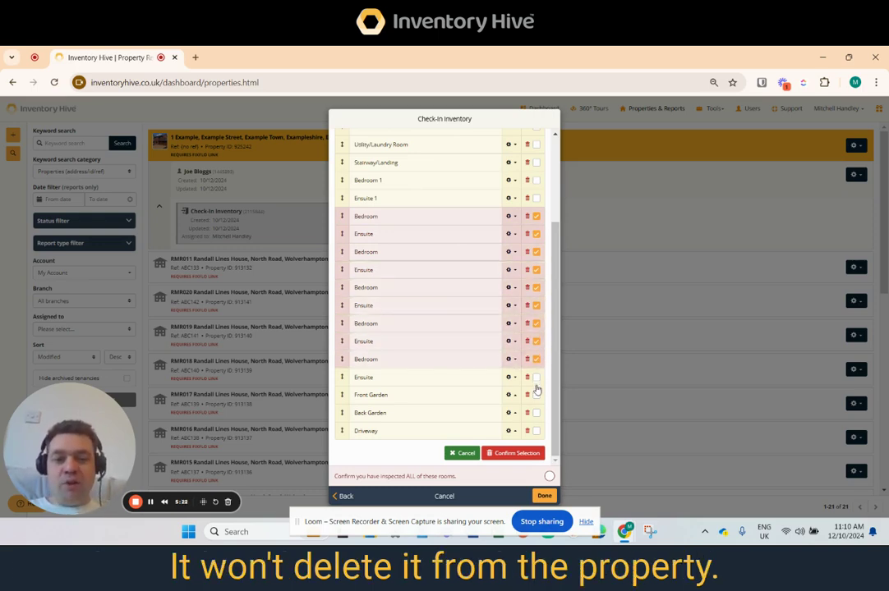
left_click(514, 453)
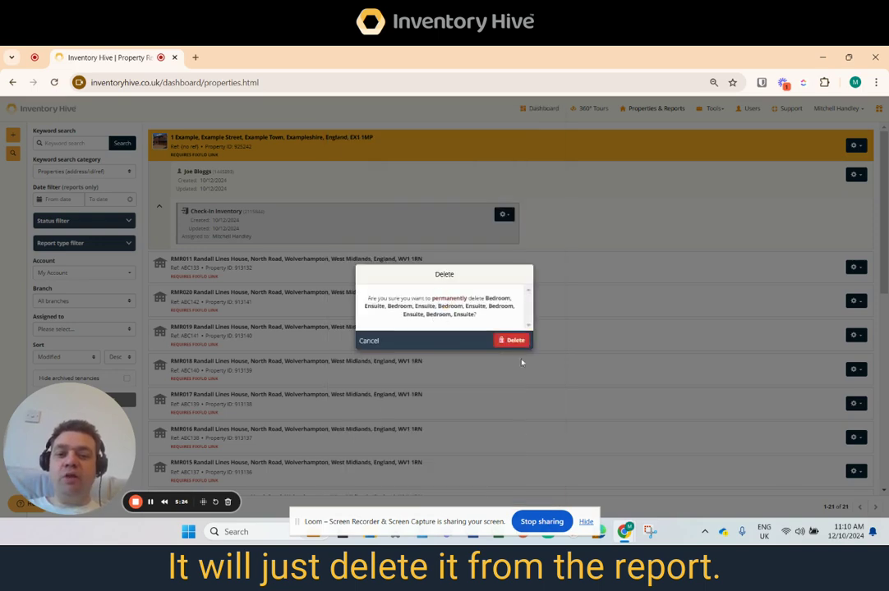
left_click(521, 345)
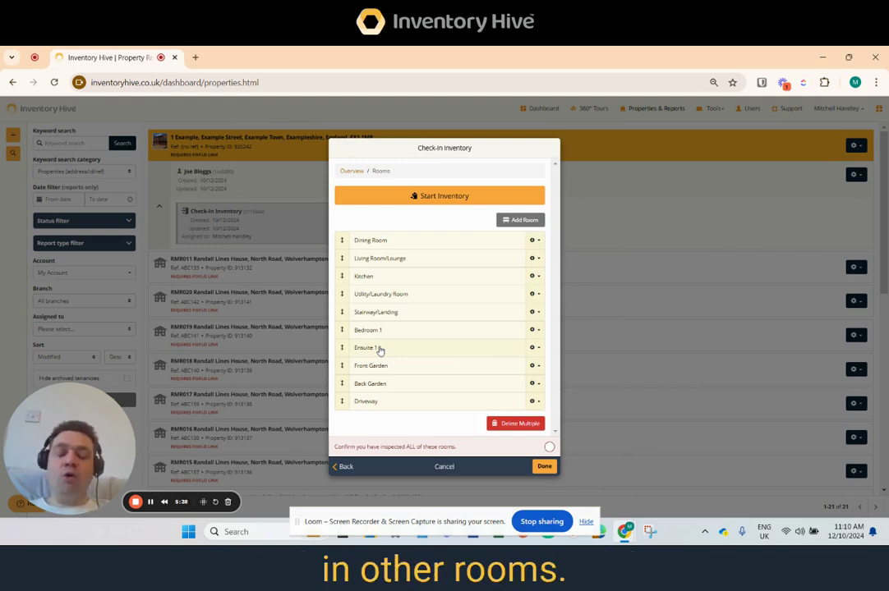
Delete the Living Room/Lounge, Kitchen and Utility/Laundry Room from the report.
left_click(519, 423)
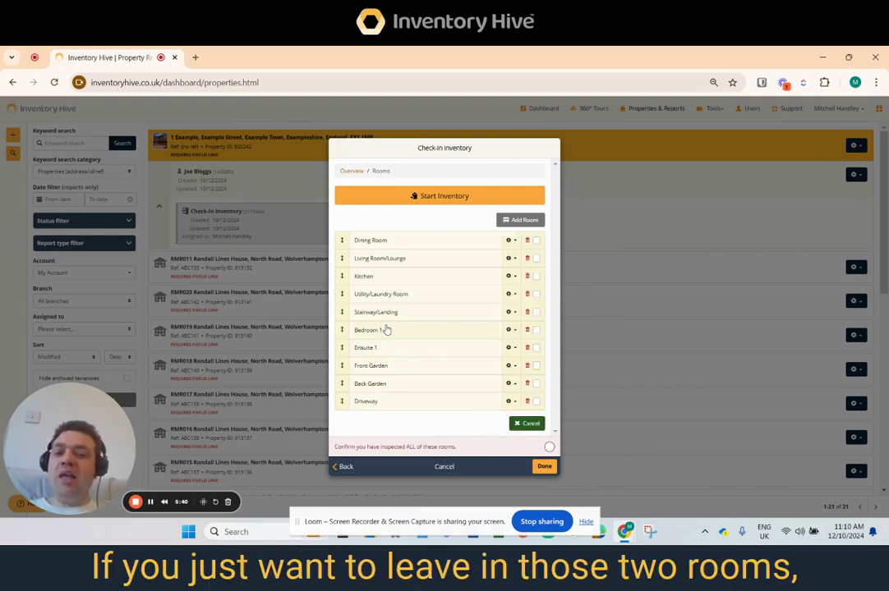
left_click(536, 294)
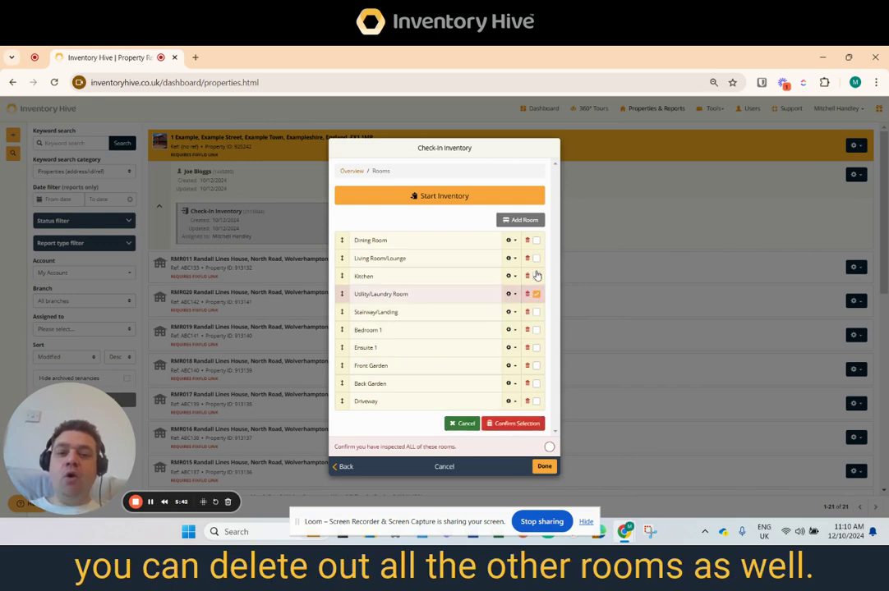
left_click(536, 276)
left_click(536, 258)
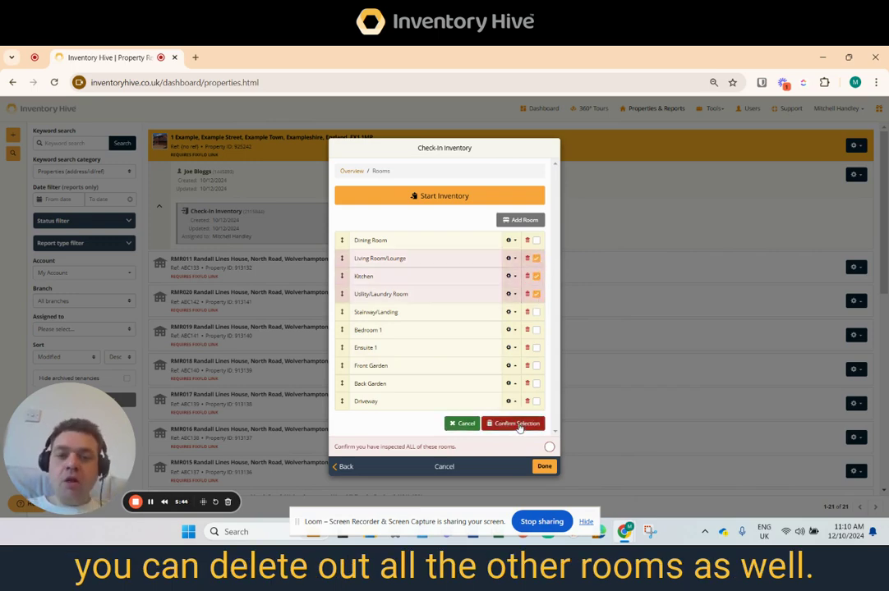
left_click(517, 424)
left_click(523, 339)
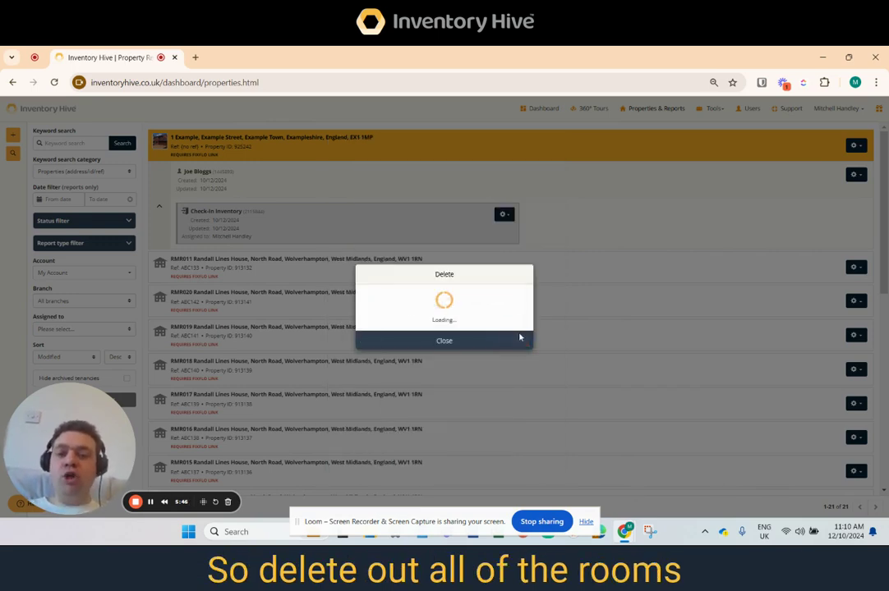